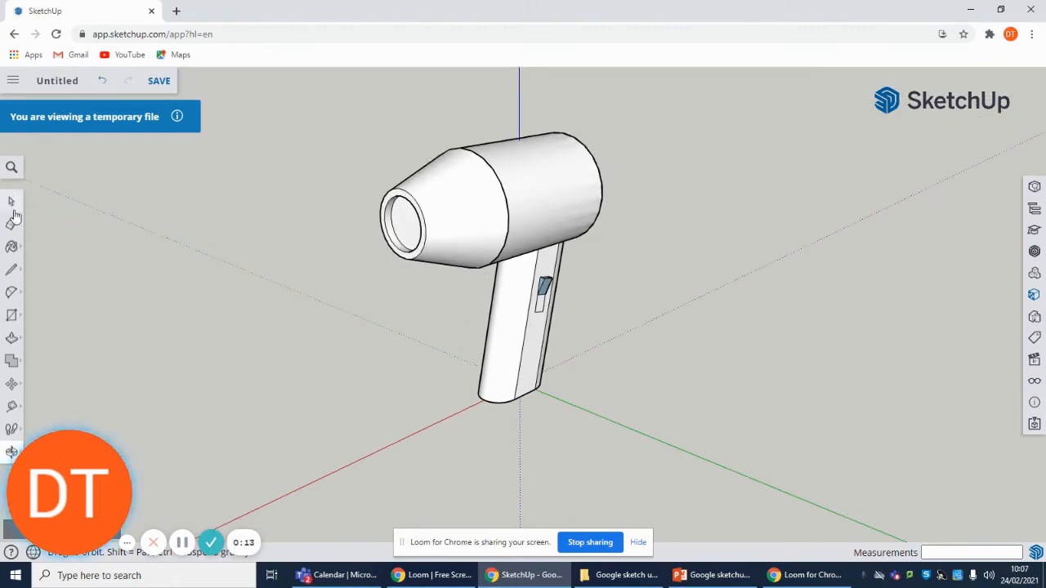
Step: Delete the entire hair dryer model to leave an empty scene
key(space)
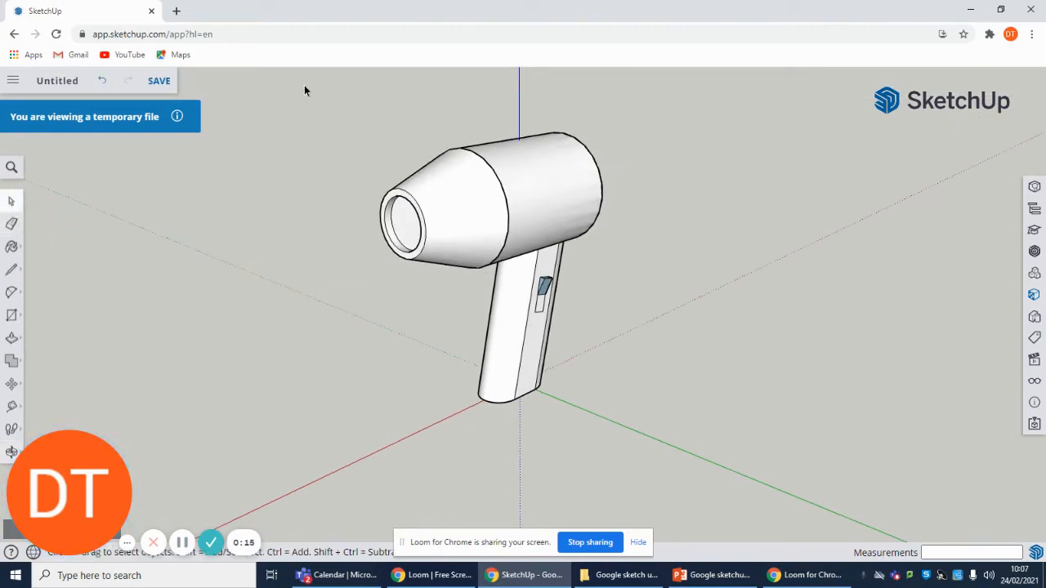
drag(304, 85, 770, 463)
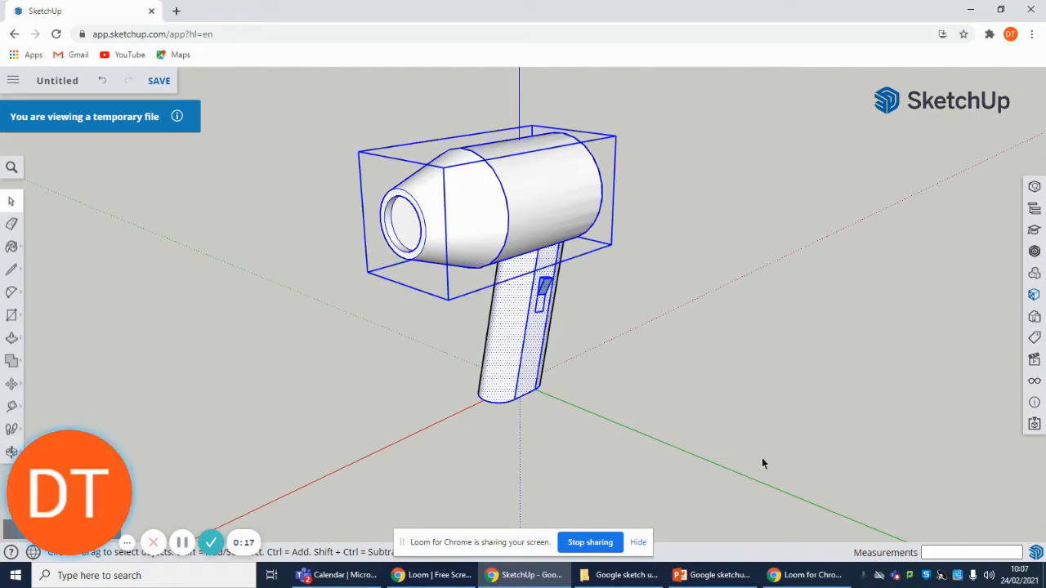
key(Delete)
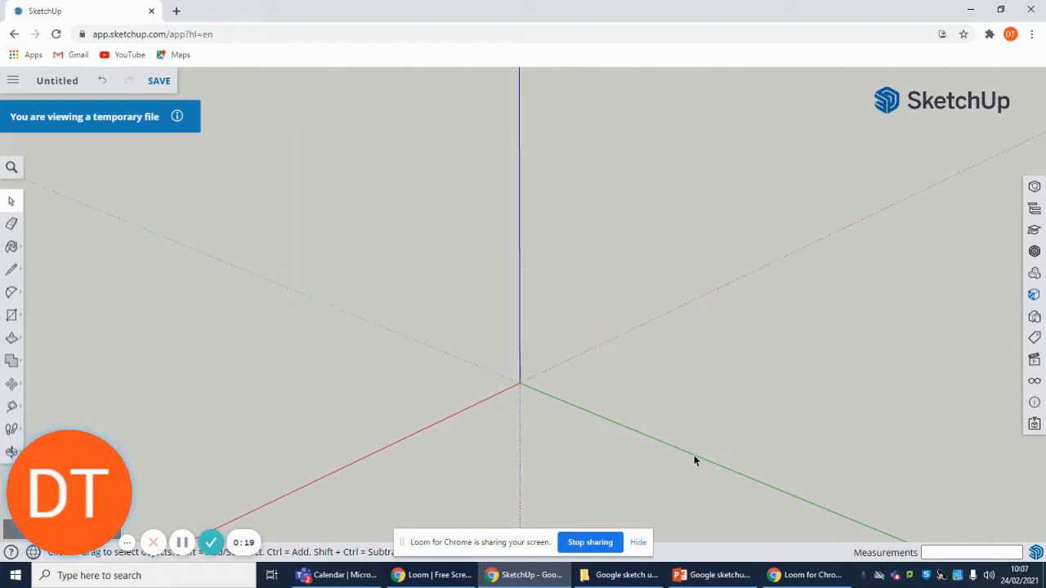
Step: Draw a flat circle with a 45 mm radius centred on the origin
click(12, 314)
click(65, 316)
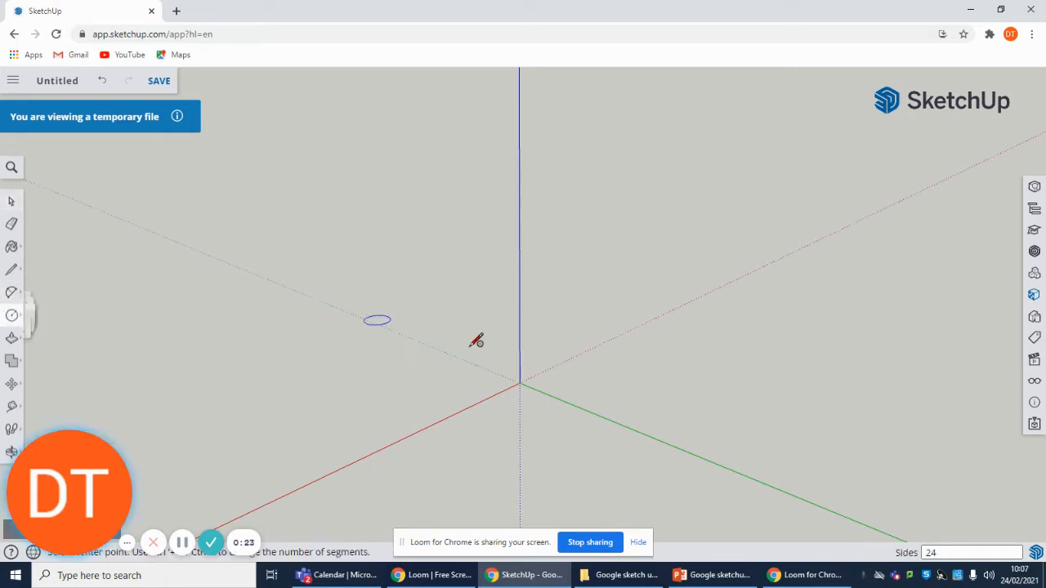
click(520, 384)
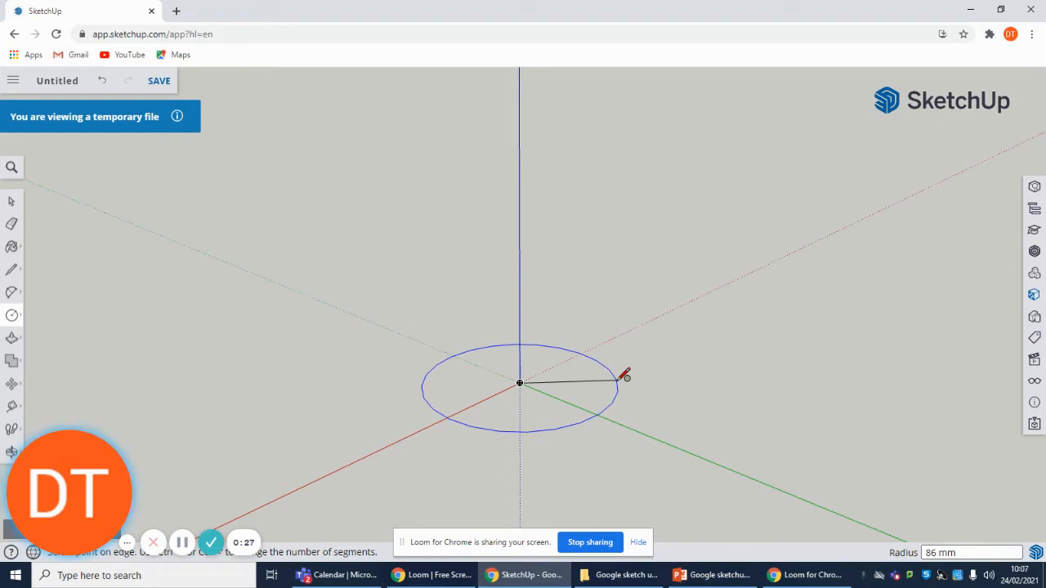
text(45)
key(Return)
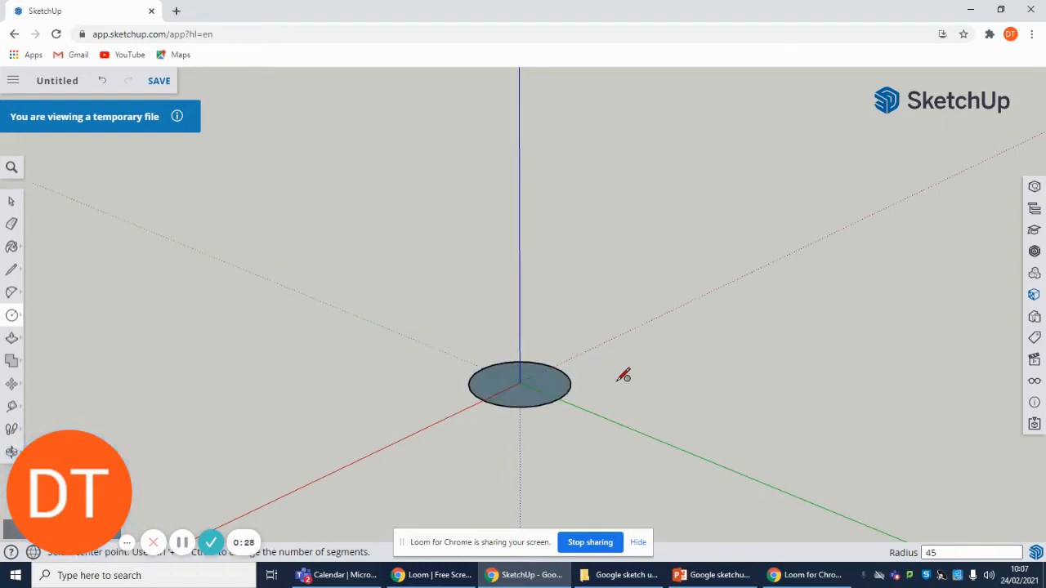
Step: Push/Pull the circle upward by 110 mm into a cylinder
click(12, 339)
click(537, 389)
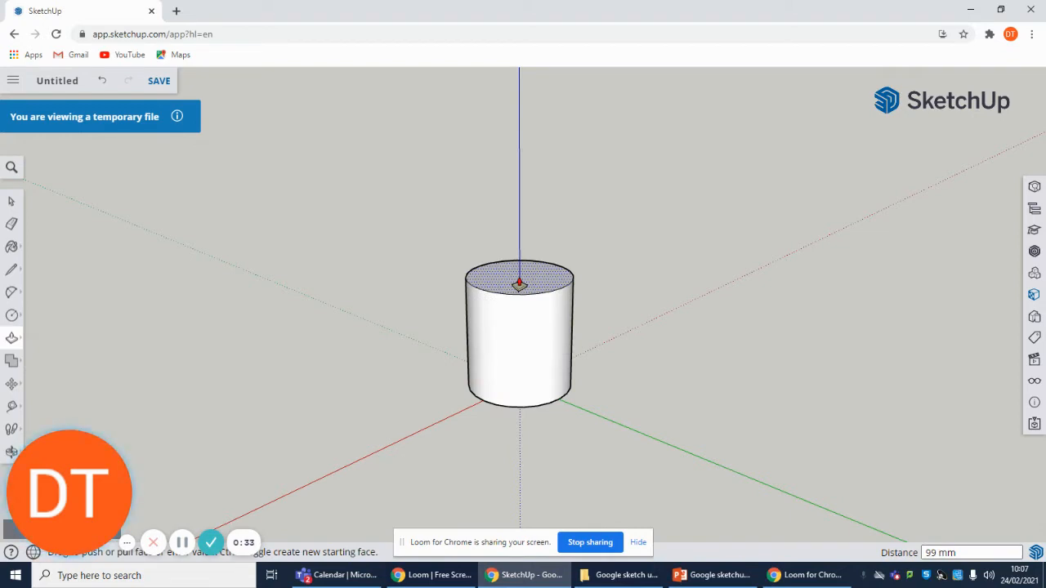
text(110)
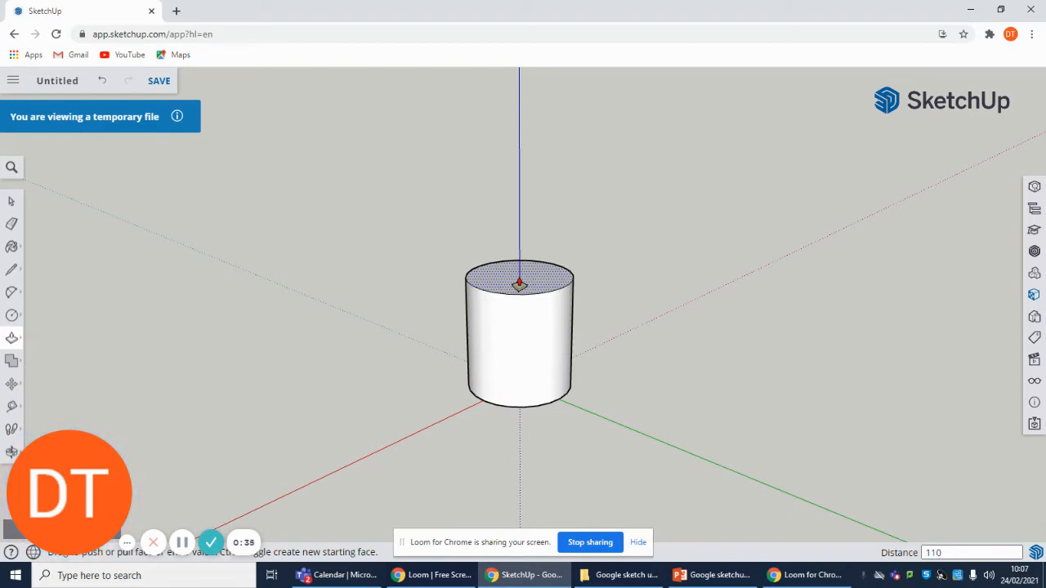
key(Return)
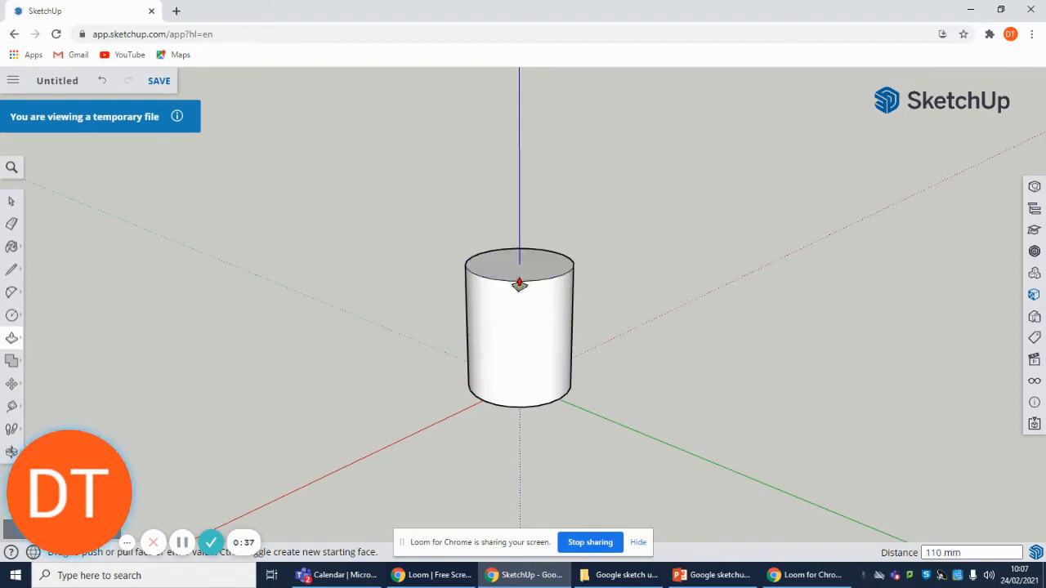
Step: Place two perpendicular guide lines crossing at the centre of the cylinder's top face, along the red and green directions
scroll(453, 343, up, 3)
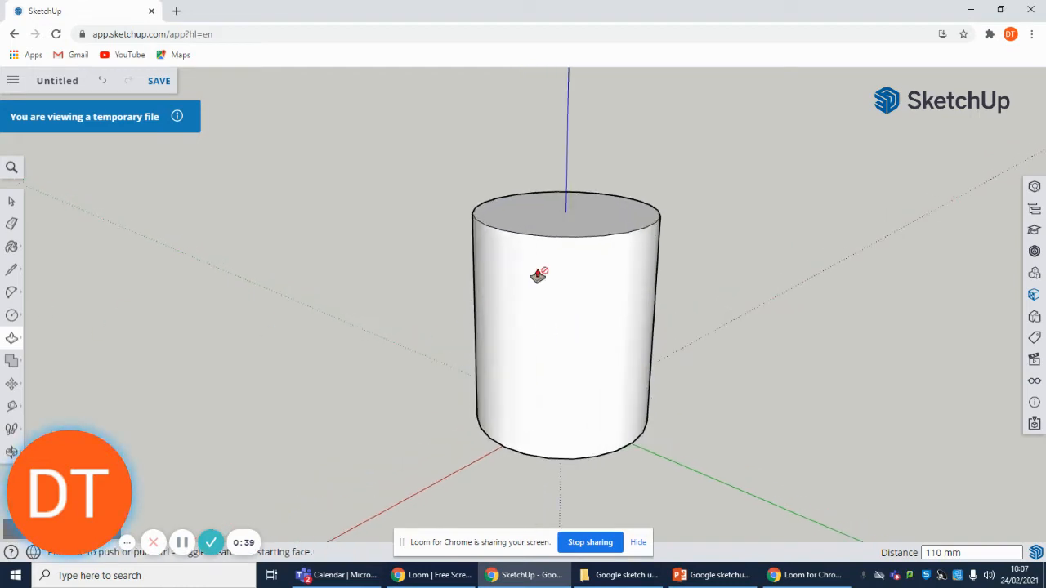
click(13, 406)
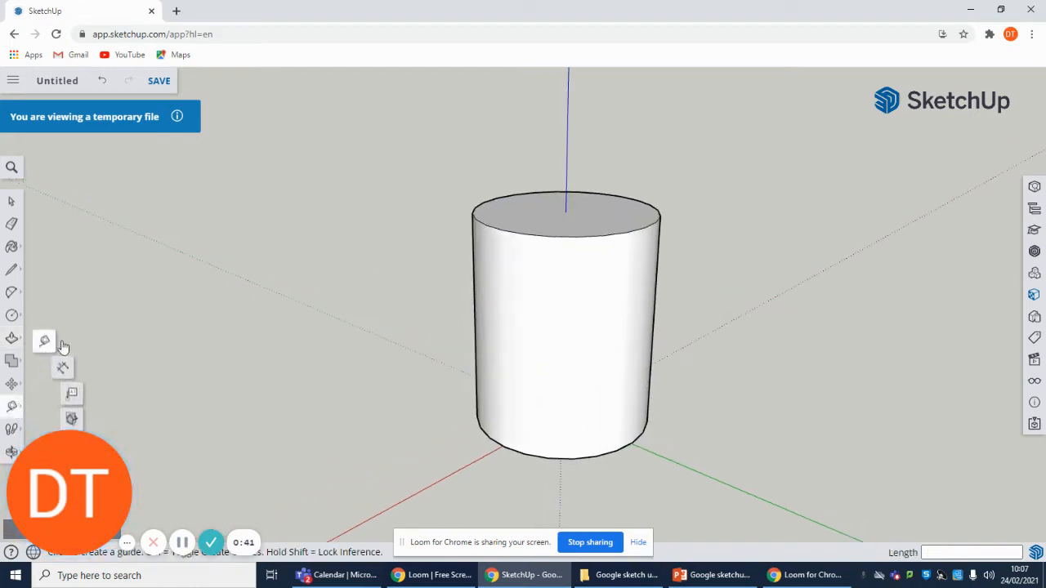
click(565, 212)
scroll(651, 215, up, 4)
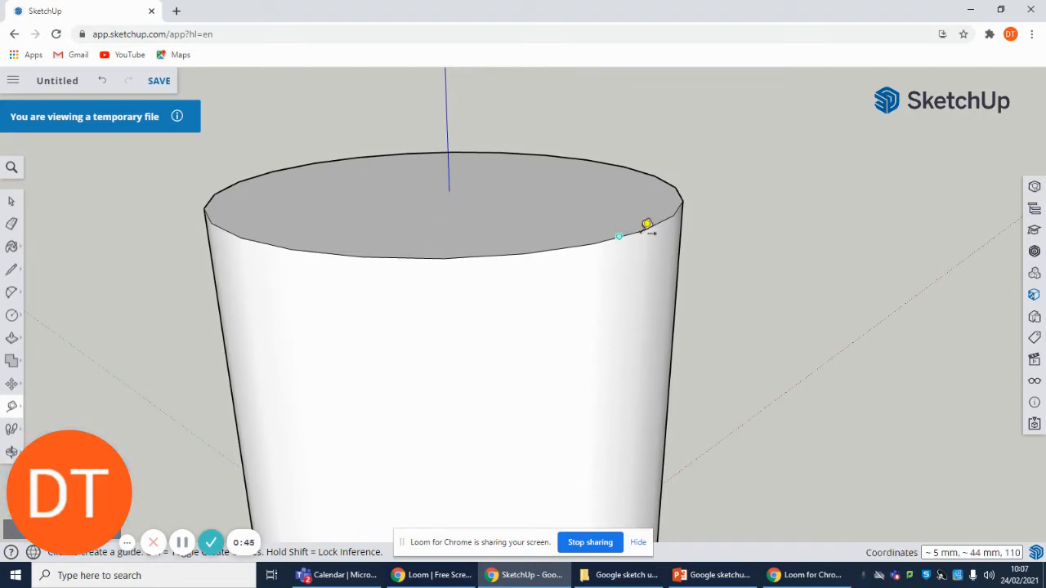
click(646, 228)
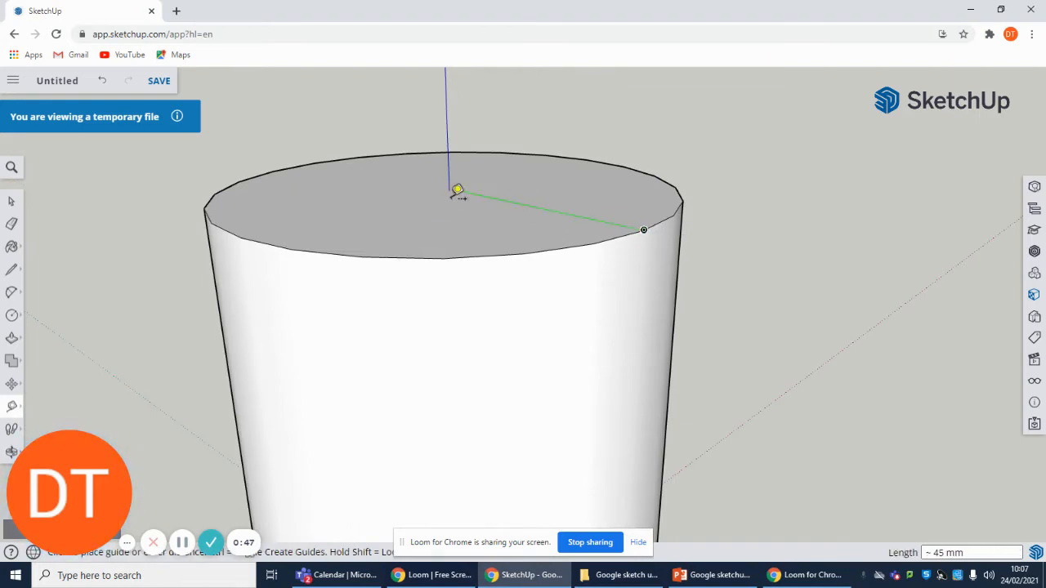
click(449, 188)
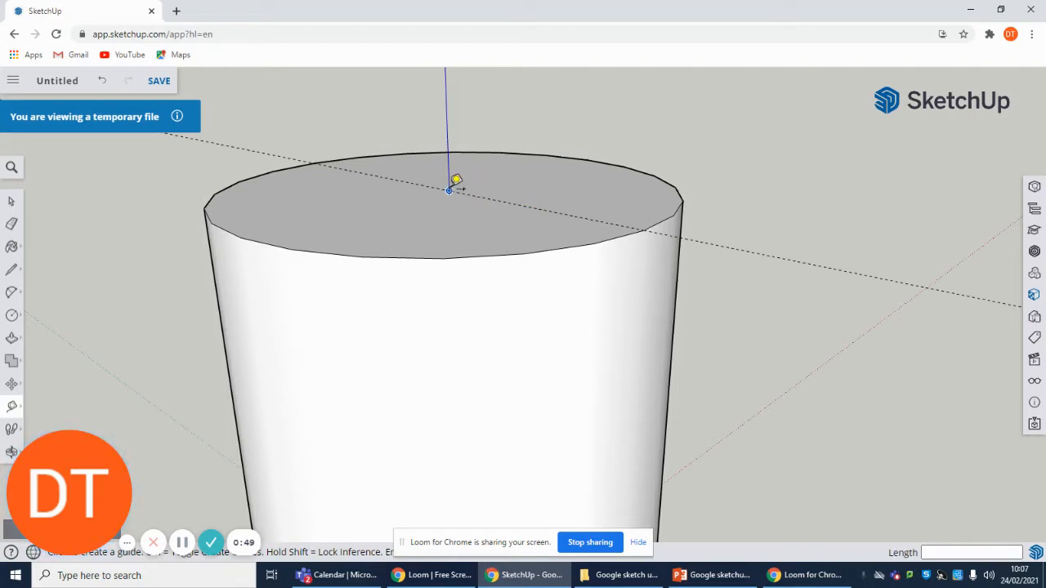
click(448, 190)
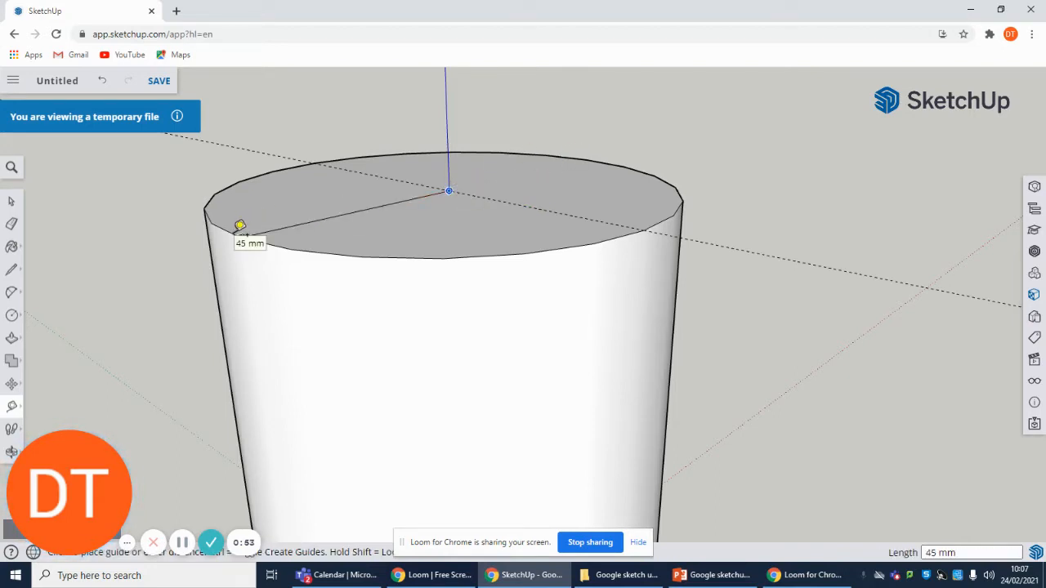
click(239, 226)
scroll(727, 176, down, 3)
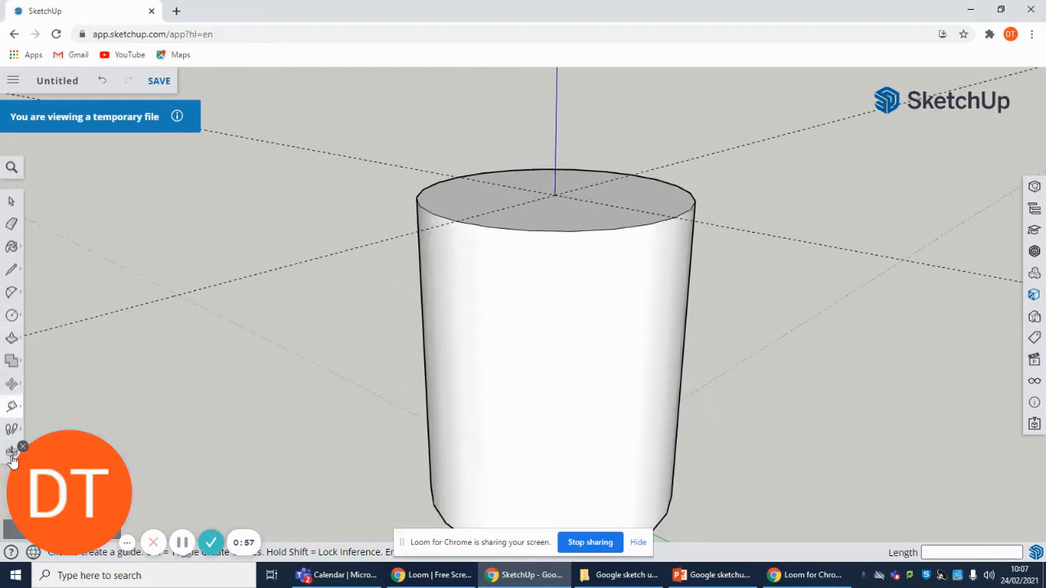
click(22, 447)
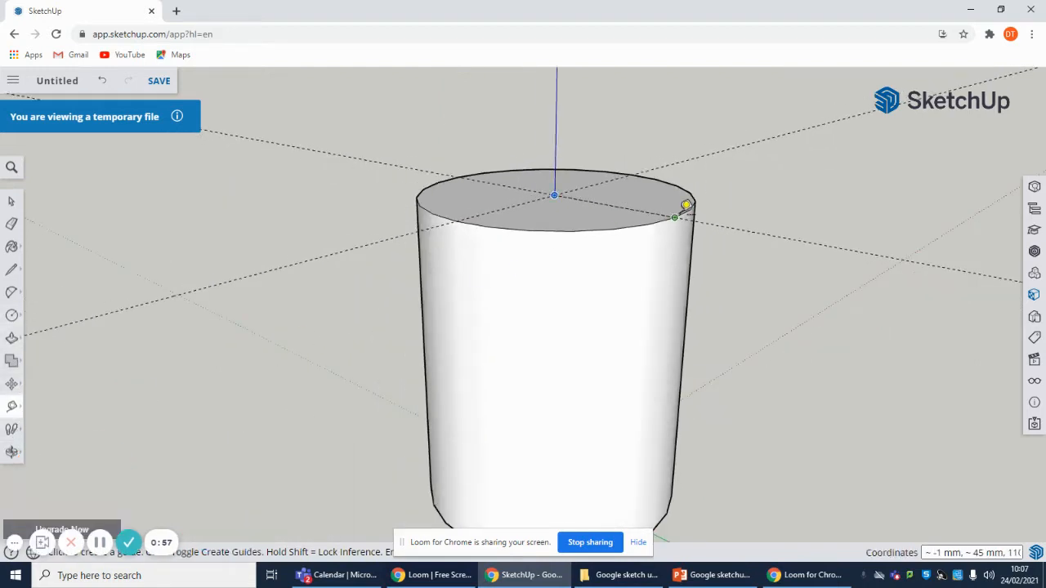
click(759, 317)
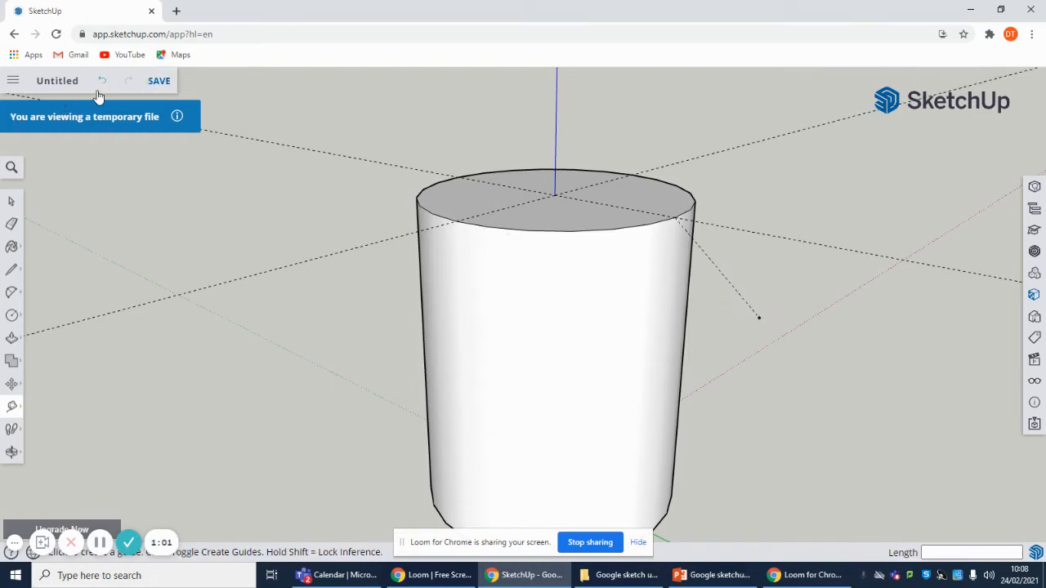
click(11, 205)
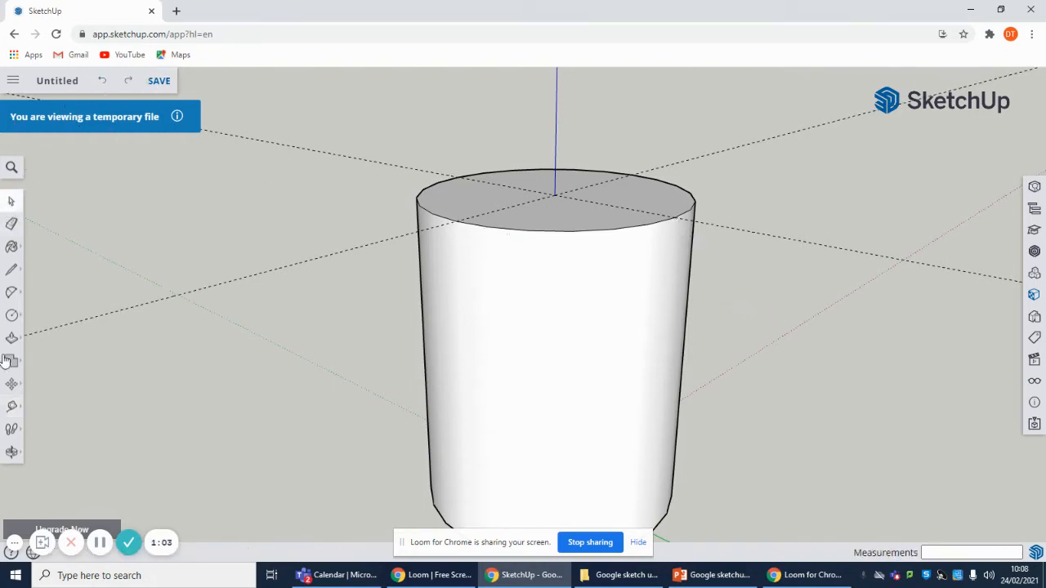
Step: Draw a 25 mm radius circle on the cylinder's top face, centred where the guide lines cross
click(12, 451)
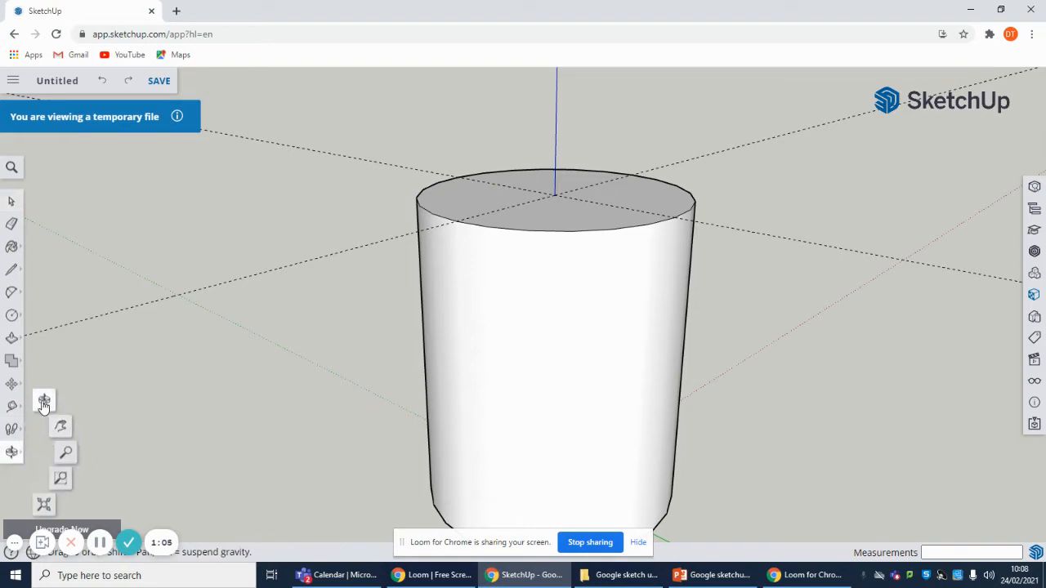
drag(723, 123, 711, 147)
right_click(710, 145)
click(768, 261)
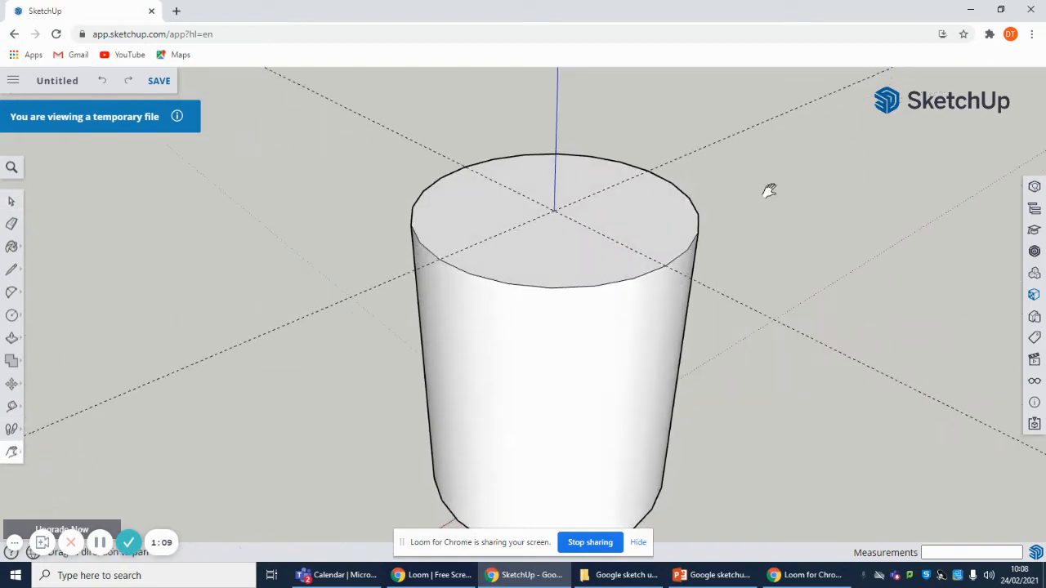
drag(768, 191, 771, 455)
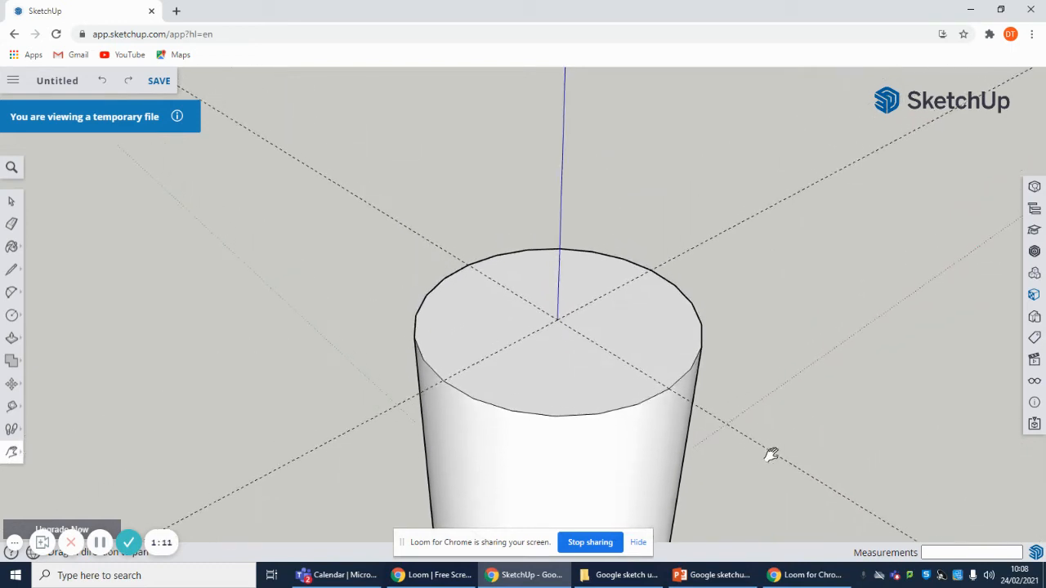
click(12, 315)
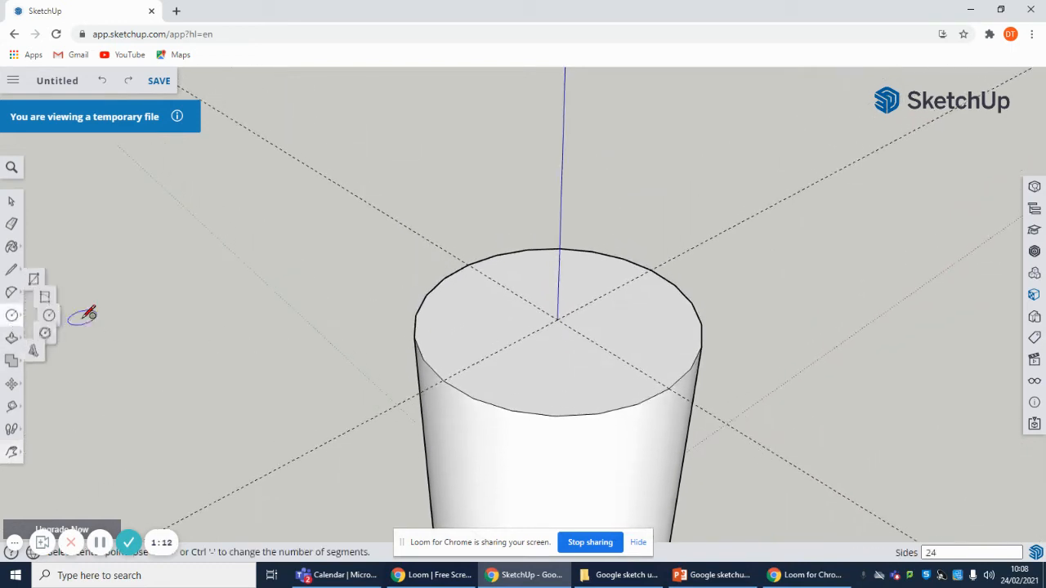
click(557, 319)
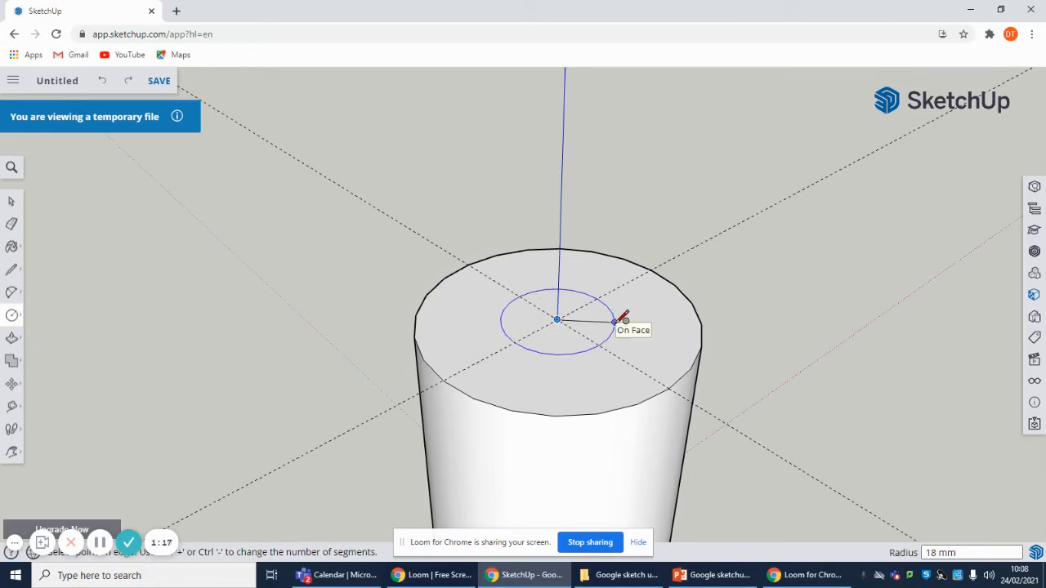
click(634, 322)
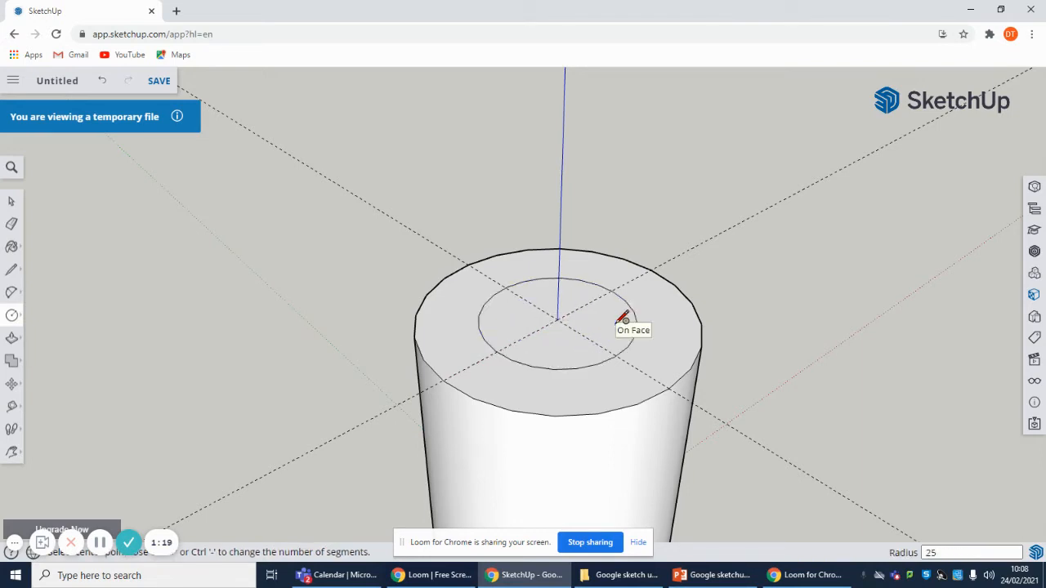
Step: Push/Pull the inner circle upward by 60 mm to form a narrower cylinder on top
click(11, 337)
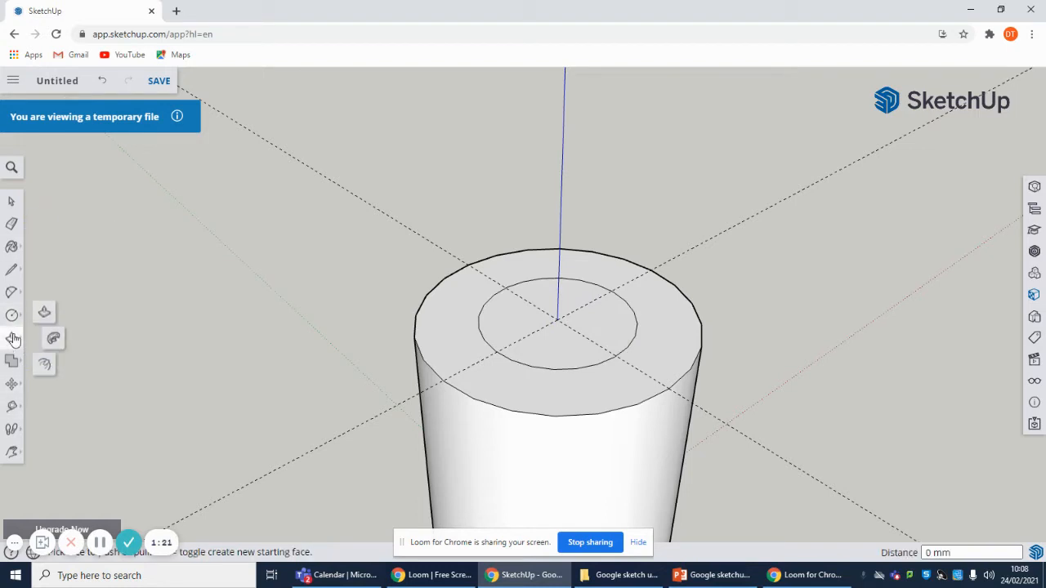
click(509, 326)
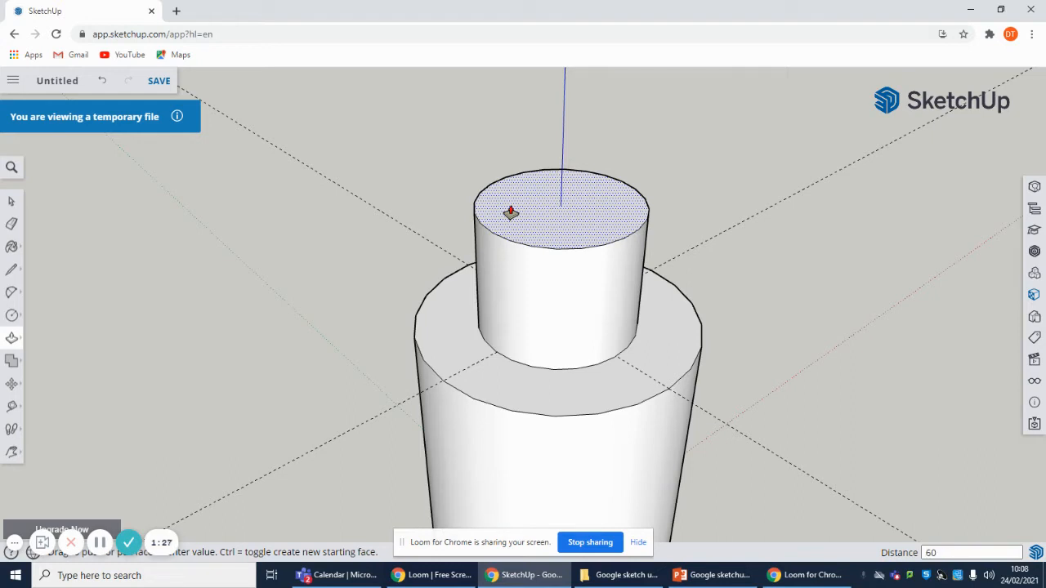
key(Return)
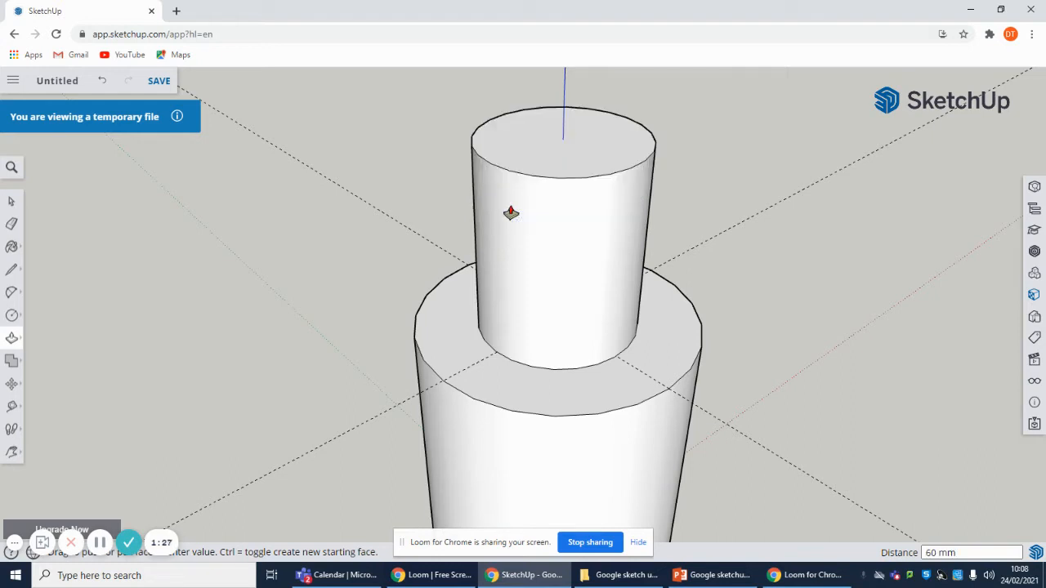
Step: Place a vertical guide line parallel to the blue axis where the horizontal guide meets the narrow cylinder's base
click(23, 414)
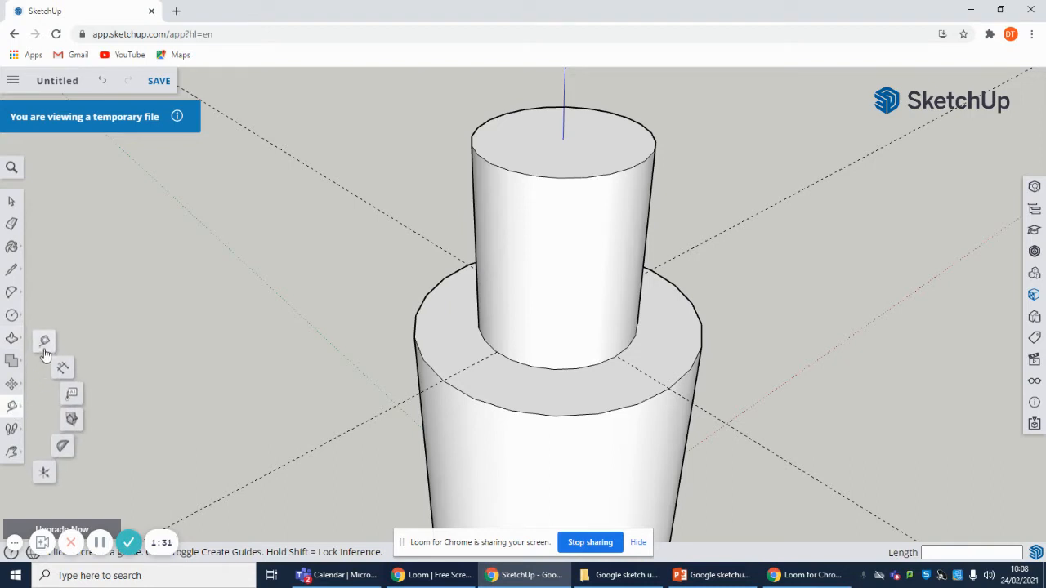
click(45, 342)
click(564, 85)
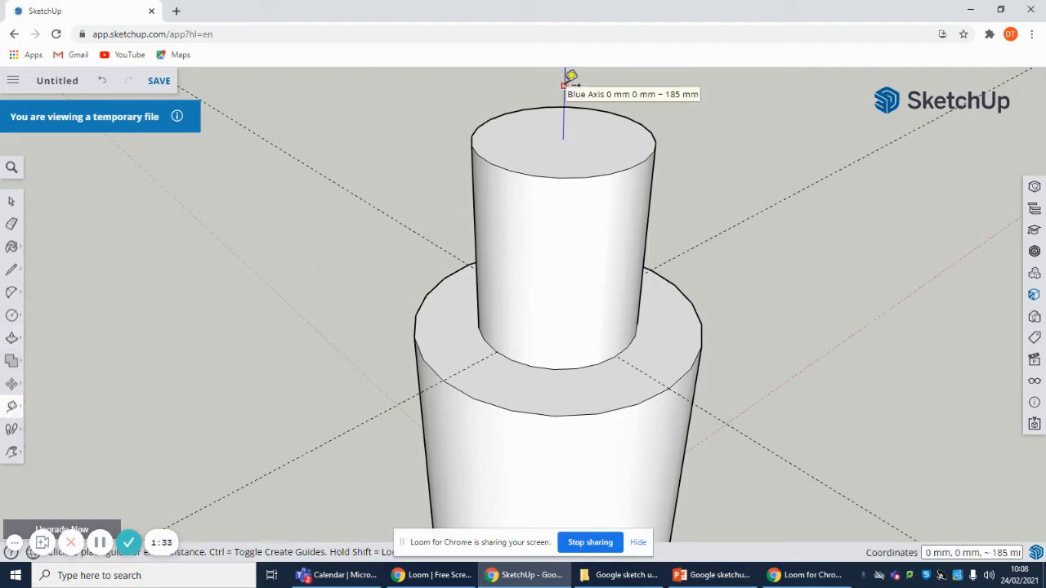
click(502, 346)
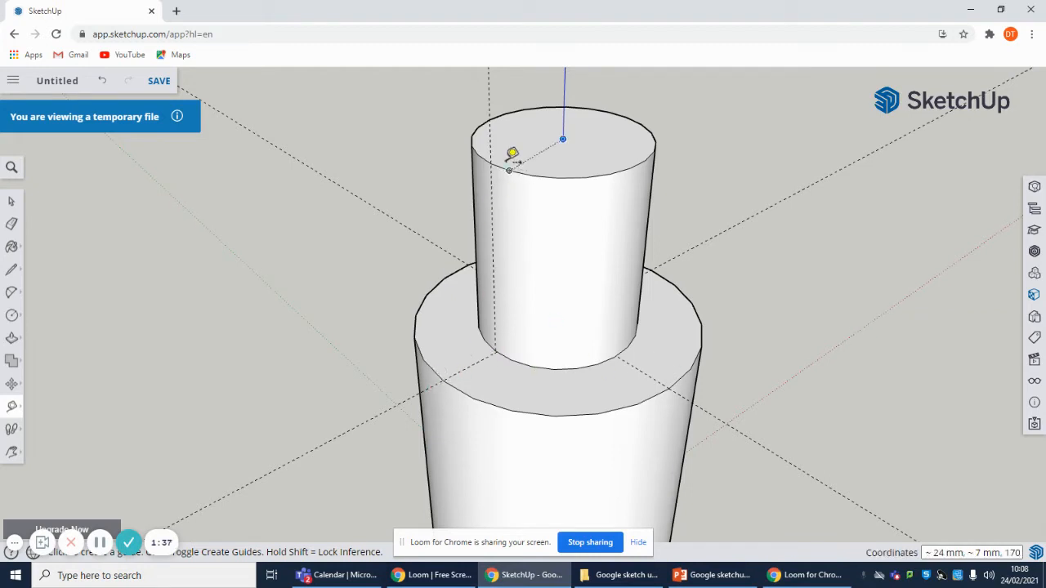
click(13, 274)
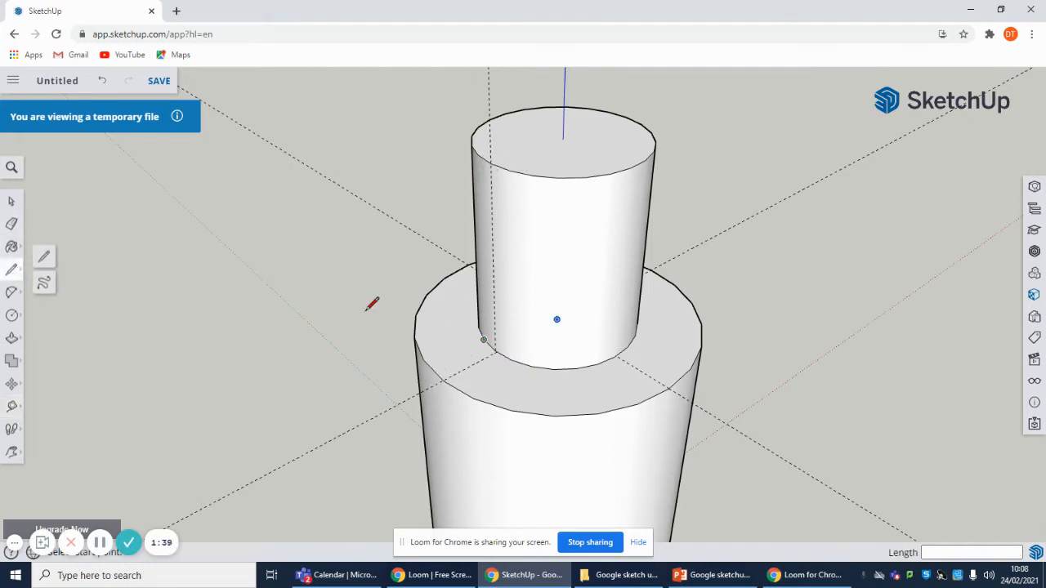
click(442, 379)
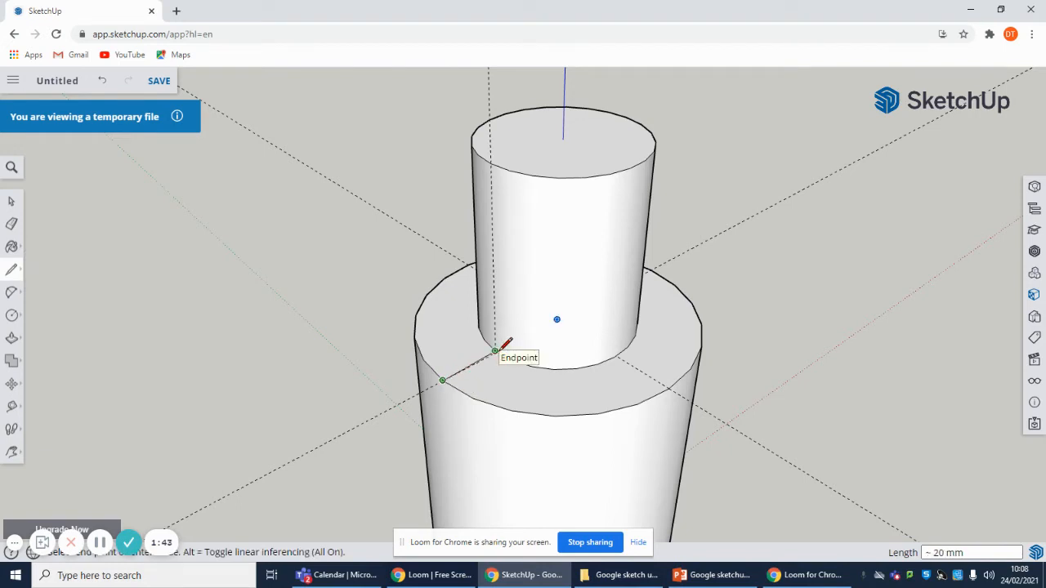
scroll(499, 349, up, 2)
scroll(491, 351, up, 2)
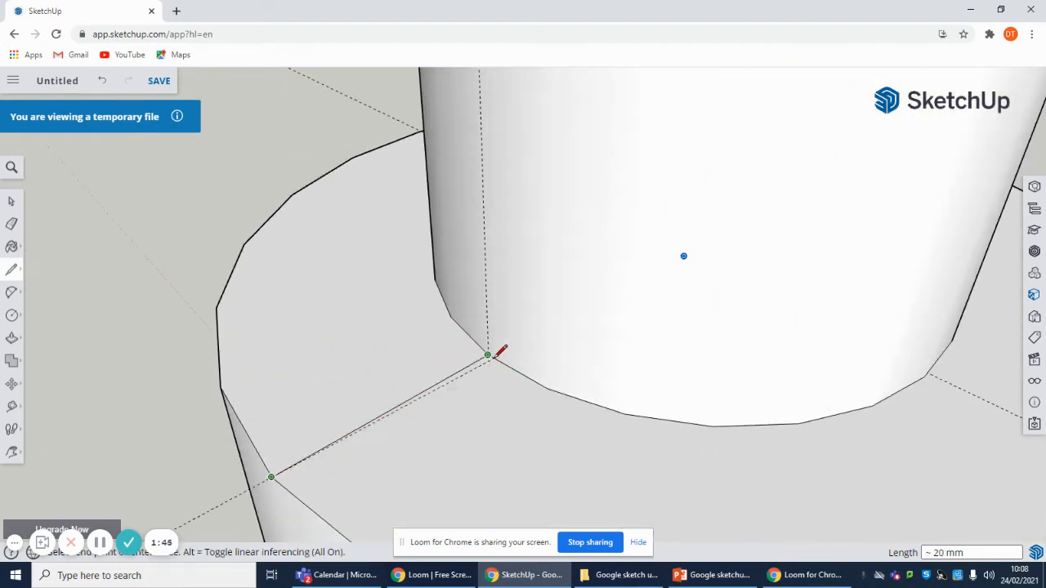
scroll(488, 354, down, 3)
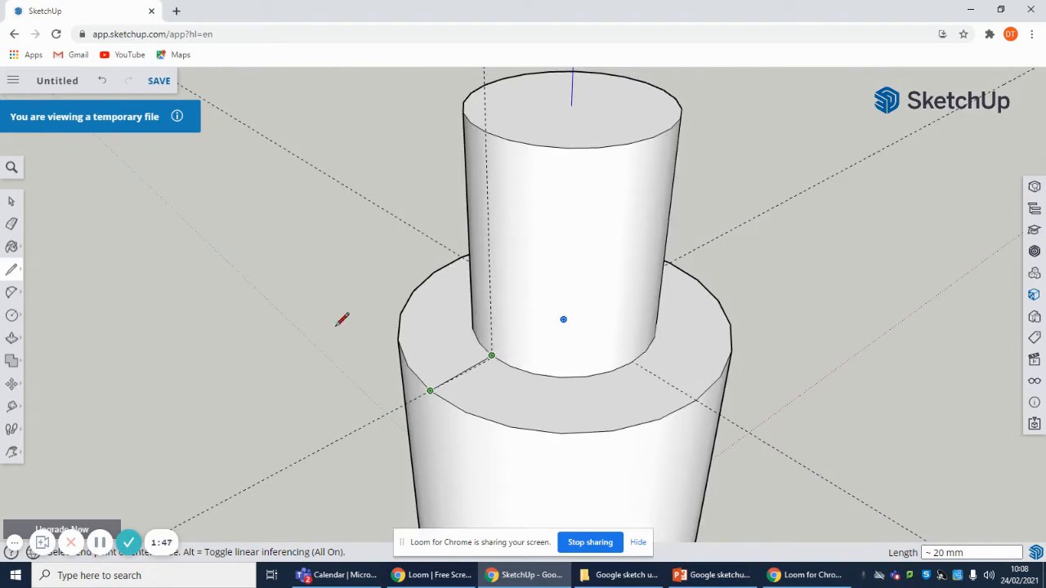
Step: Erase the vertical guide and place a new one parallel to the blue axis, exactly where the horizontal guide crosses the narrow cylinder's base
click(12, 223)
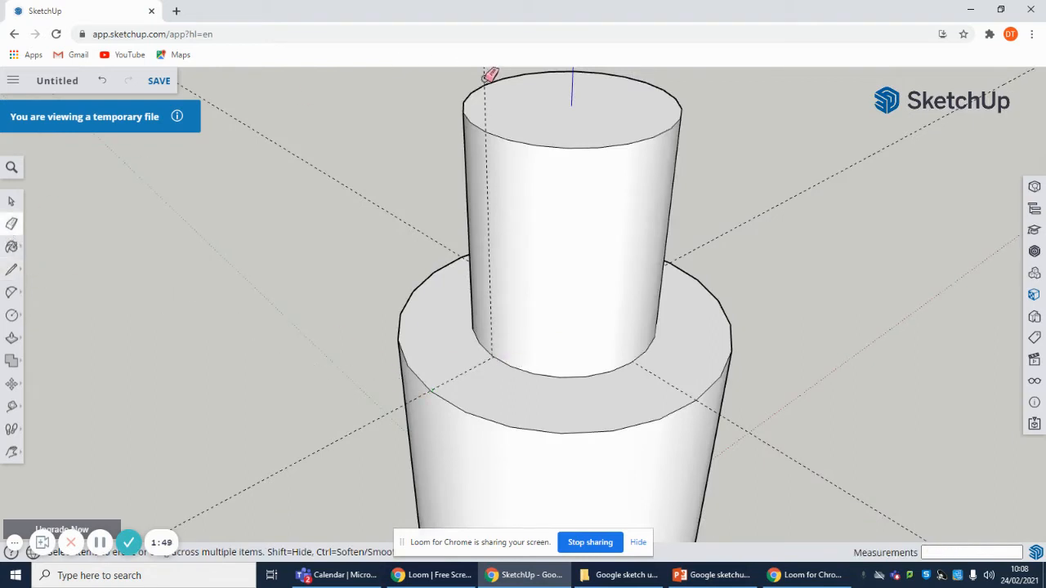
click(12, 406)
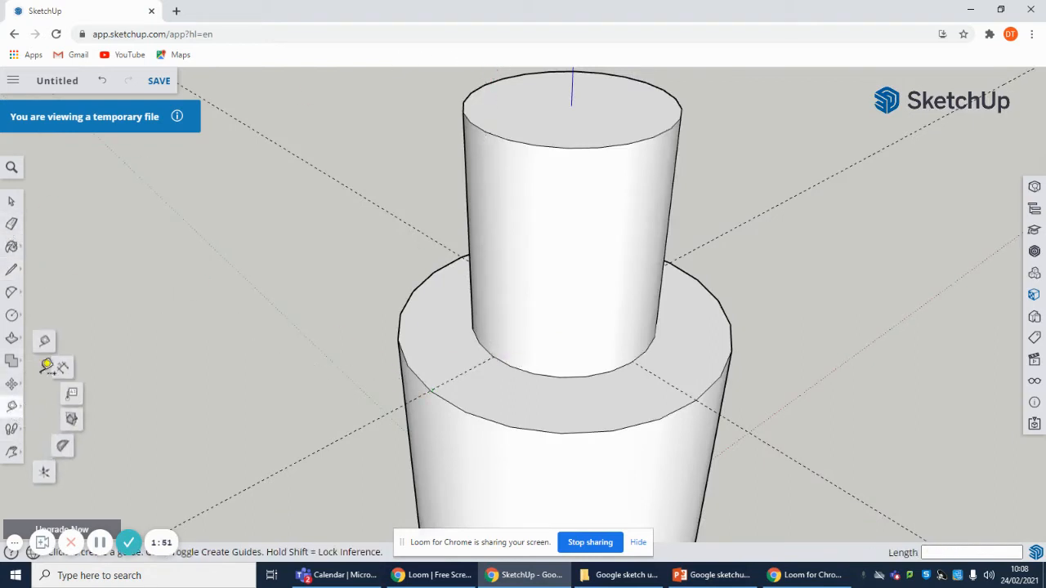
click(572, 85)
scroll(499, 299, up, 5)
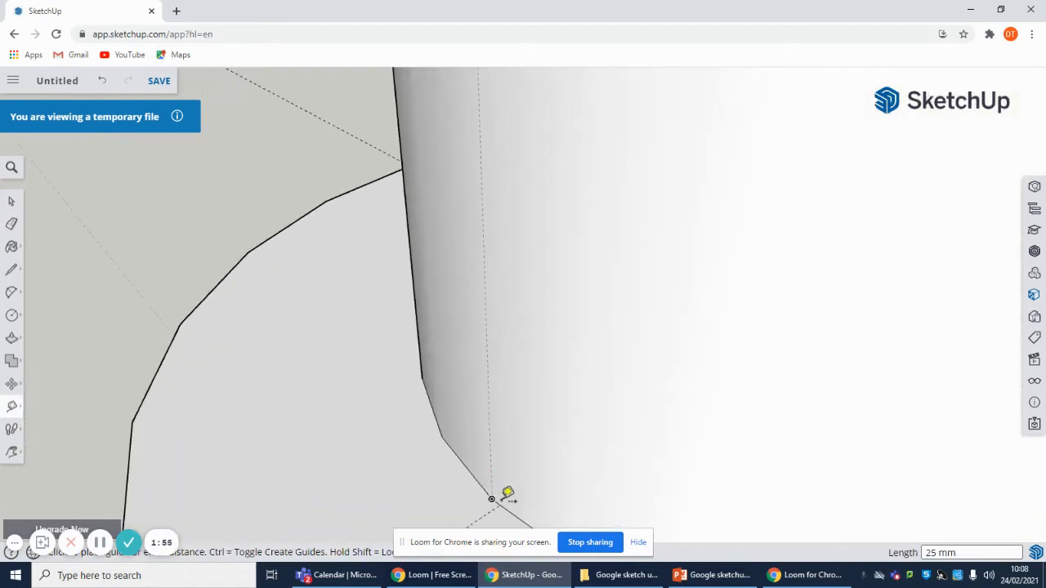
click(506, 498)
scroll(548, 390, down, 5)
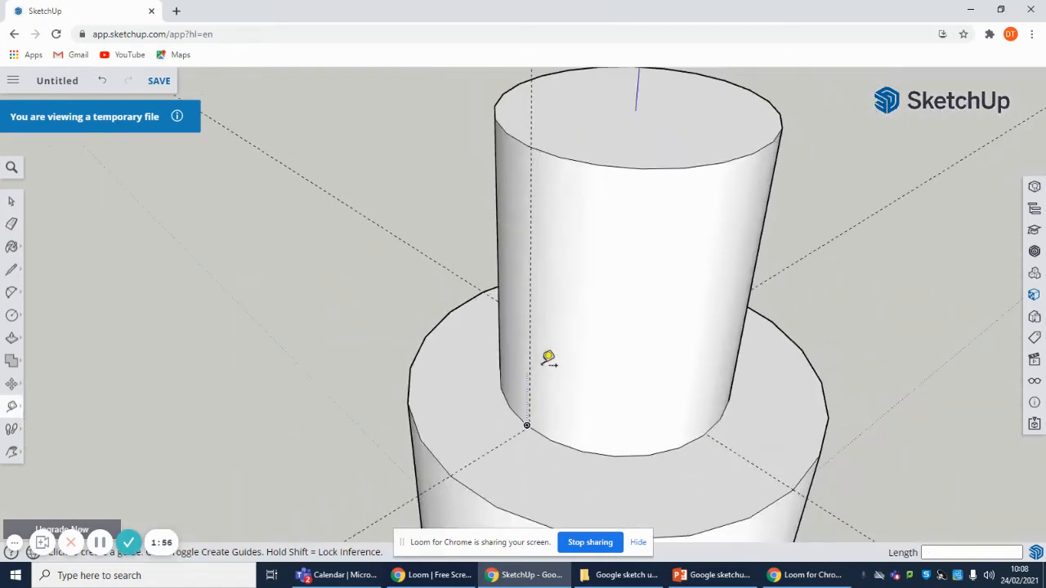
Step: Draw a line about 20 mm long along the horizontal guide, from the wide cylinder's top edge to the narrow cylinder's base
click(12, 271)
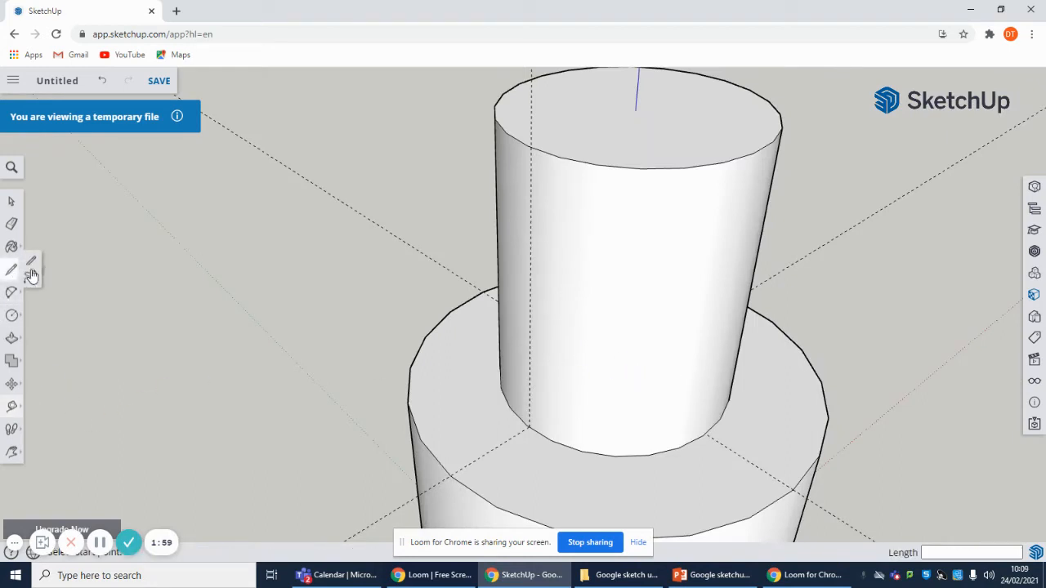
click(450, 475)
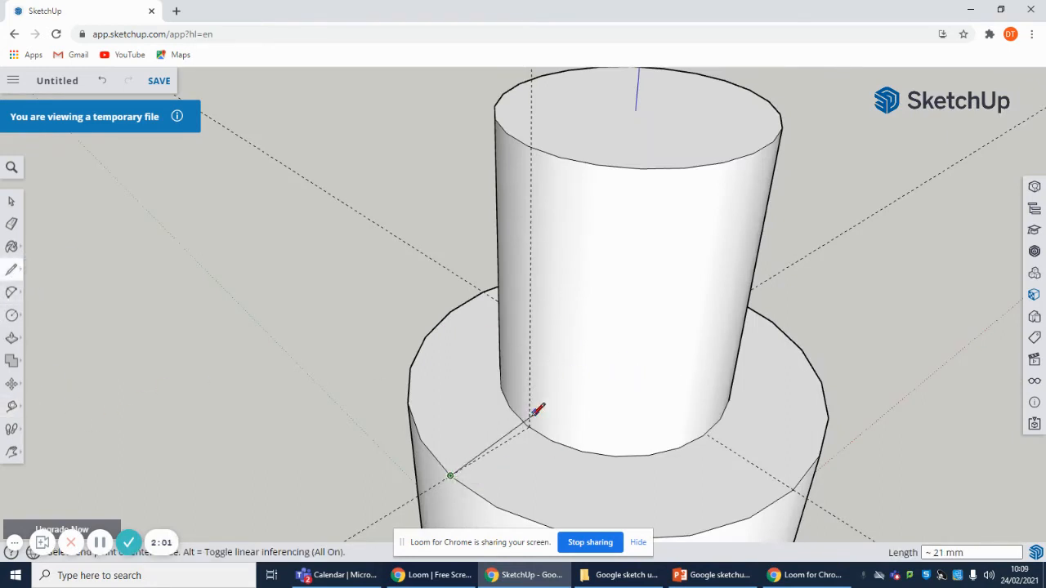
scroll(536, 424, up, 5)
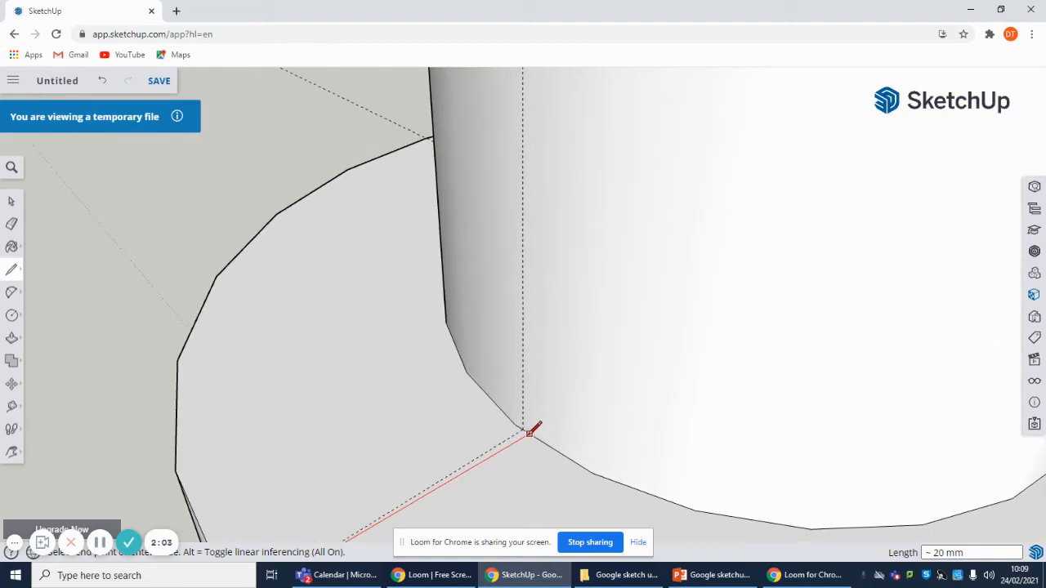
click(523, 428)
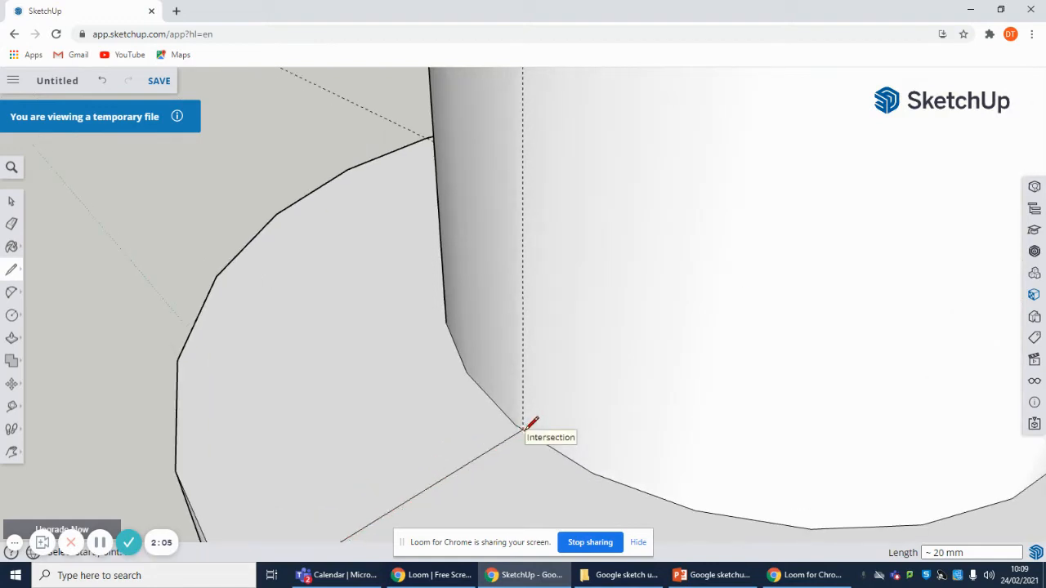
Step: Draw a vertical line along the guide on the narrow cylinder's side, from its top edge down to its base
scroll(525, 428, down, 3)
scroll(524, 427, down, 2)
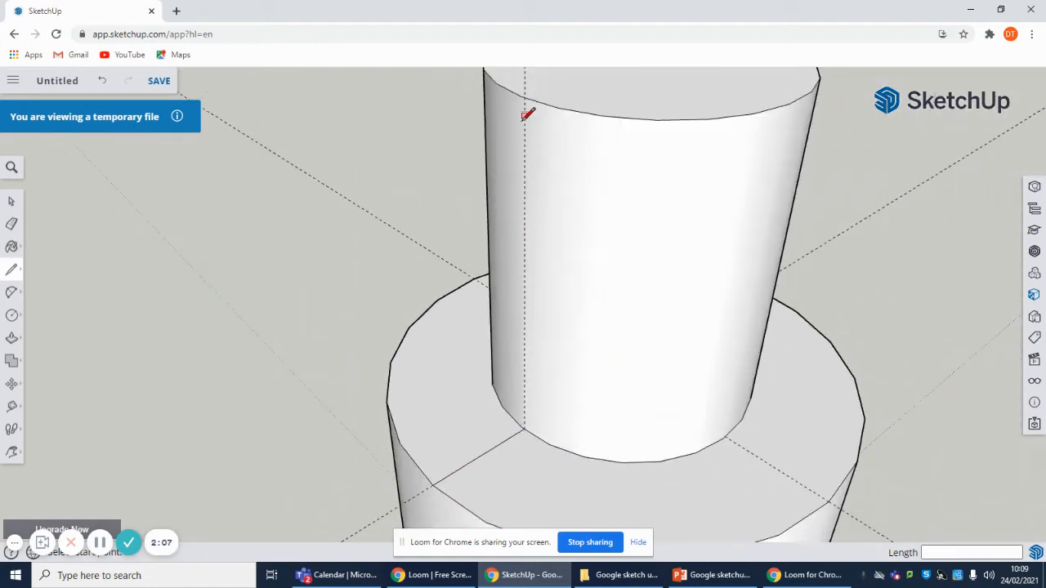
scroll(539, 121, up, 4)
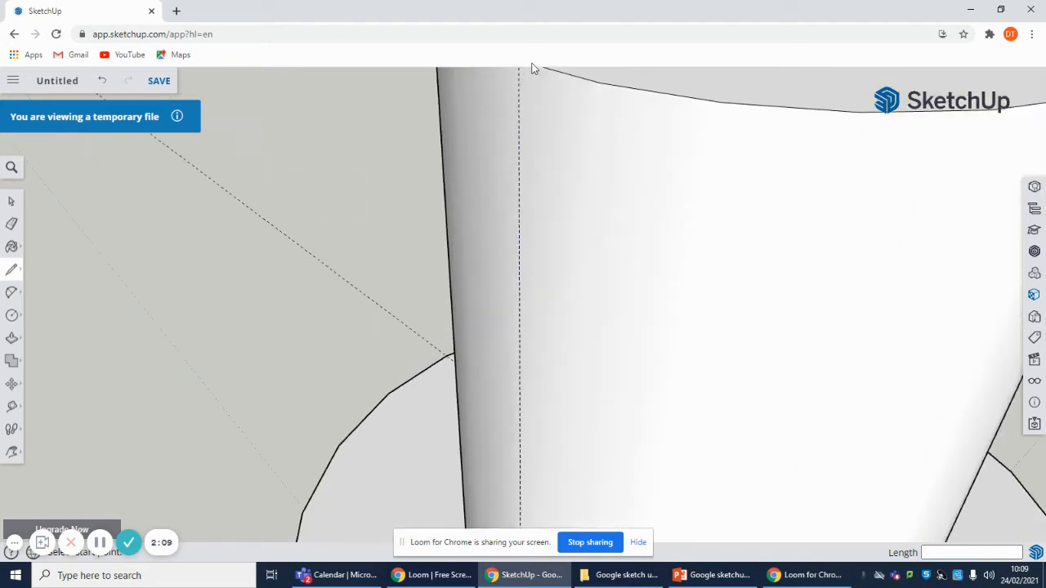
scroll(531, 105, down, 2)
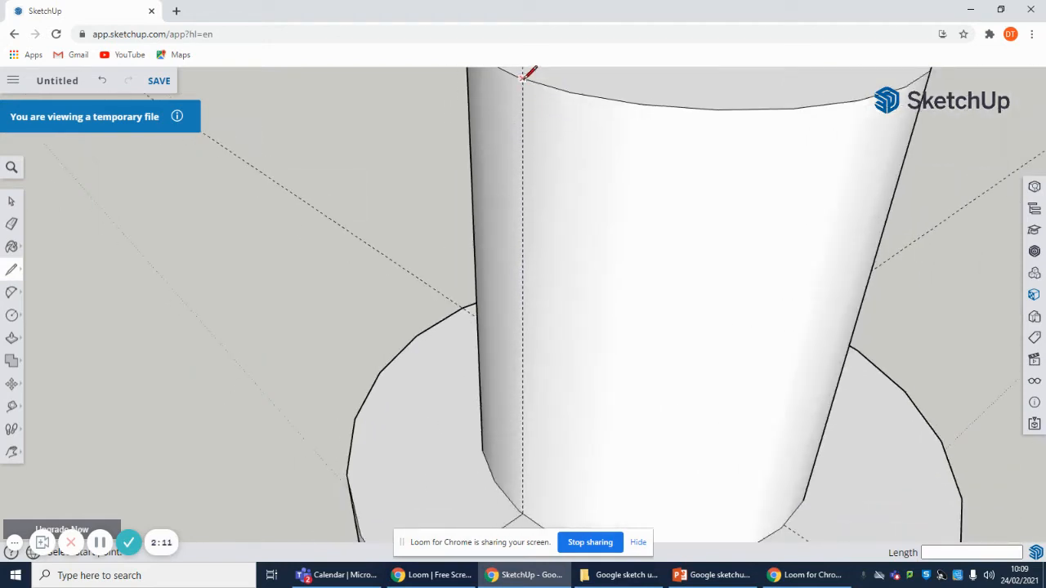
click(522, 78)
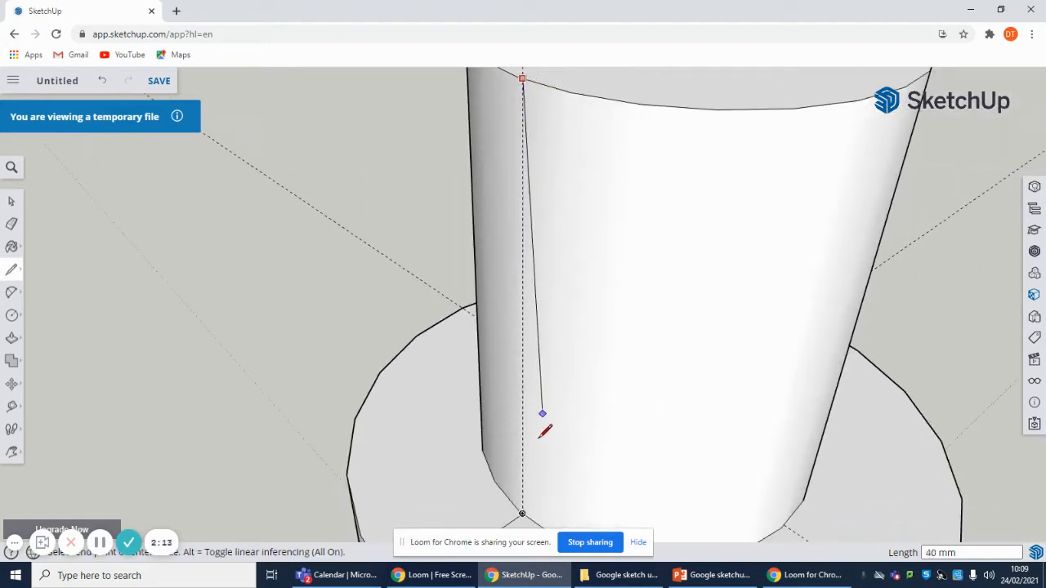
click(522, 513)
Step: Close the triangular profile with a sloping line about 63 mm long from the narrow cylinder's top edge to the wide cylinder's edge
scroll(527, 503, down, 4)
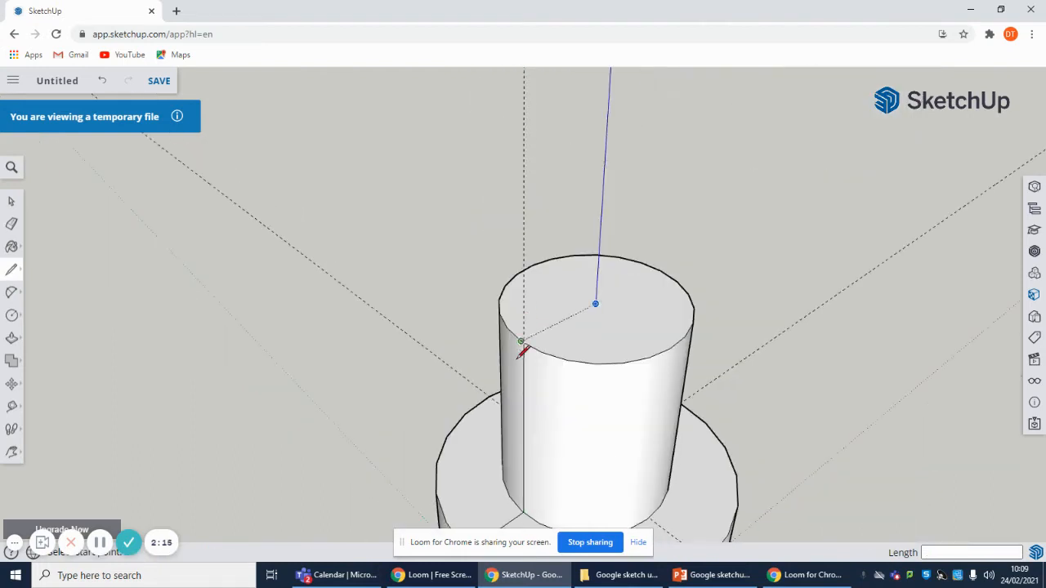
click(522, 342)
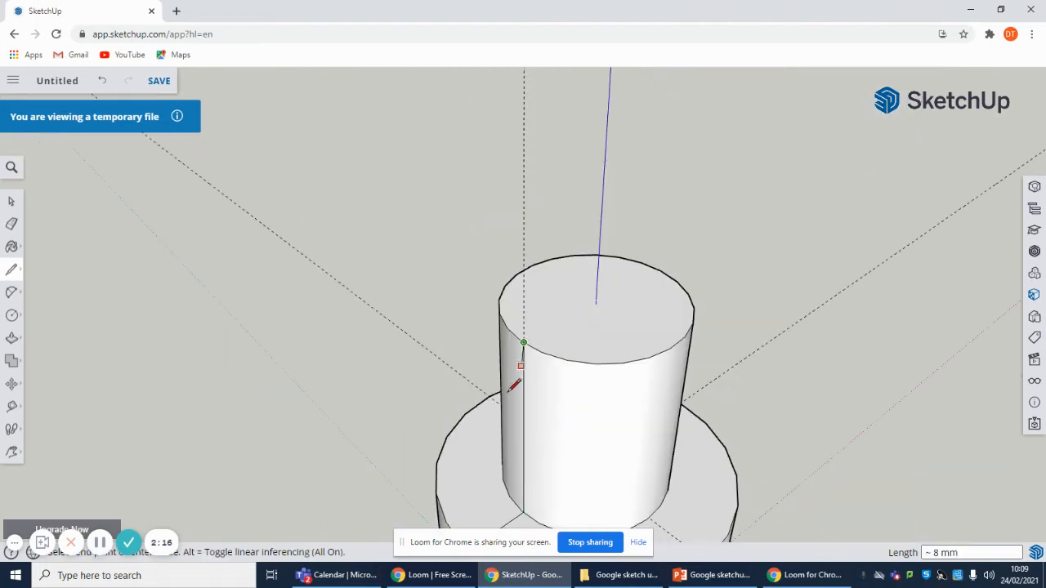
click(11, 452)
drag(478, 441, 525, 206)
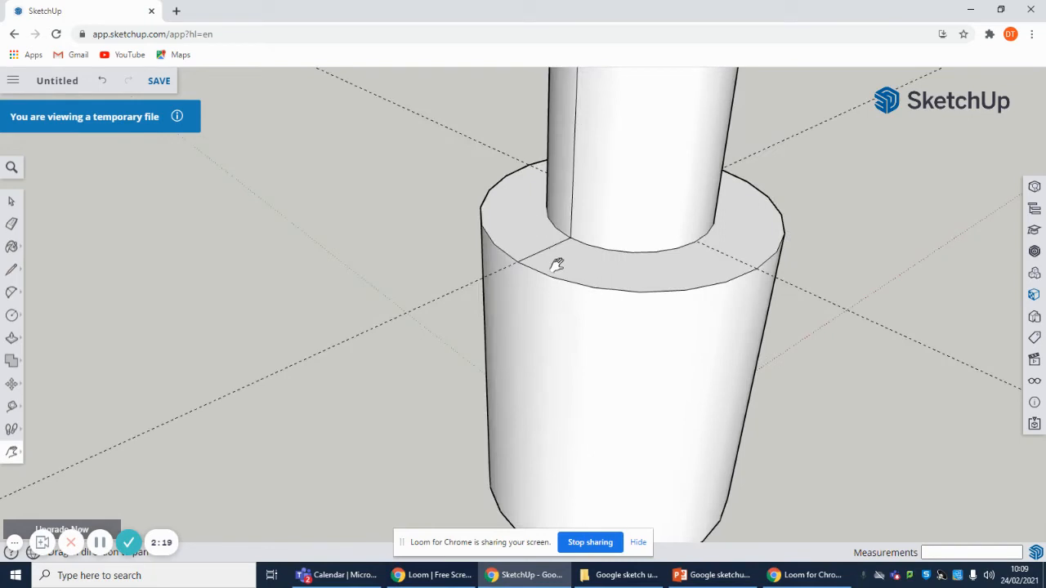
drag(556, 265, 543, 369)
right_click(840, 265)
click(884, 309)
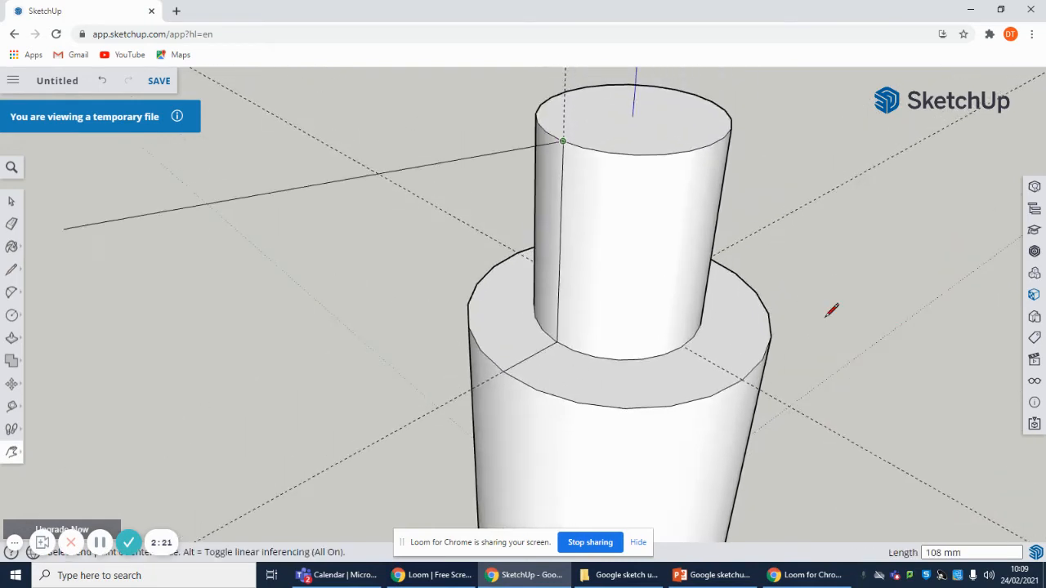
click(503, 371)
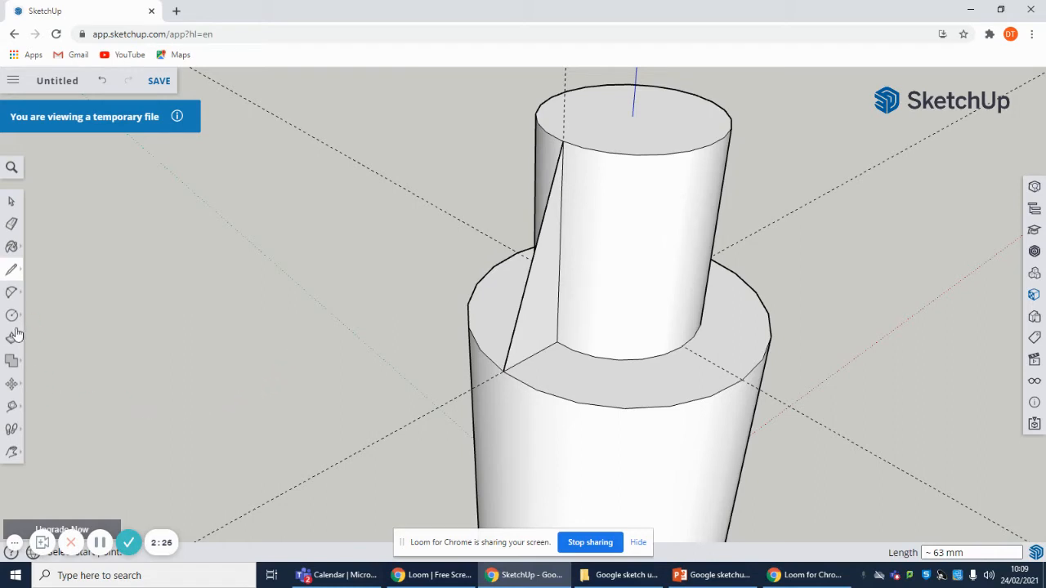
Step: Erase the two guides passing along the triangular profile and sweep the triangle fully around the narrow cylinder's top edge with Follow Me
click(11, 223)
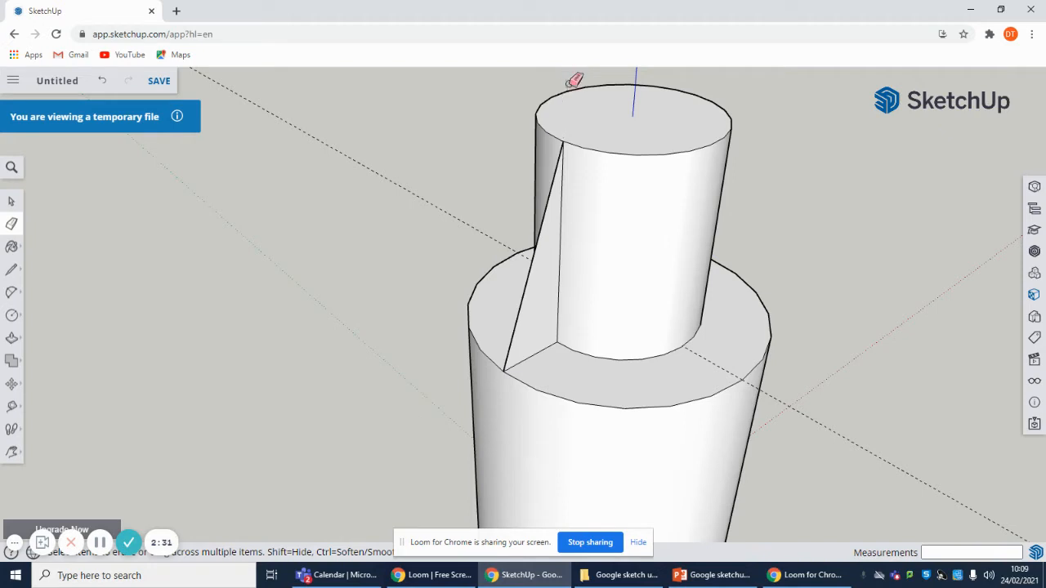
click(11, 452)
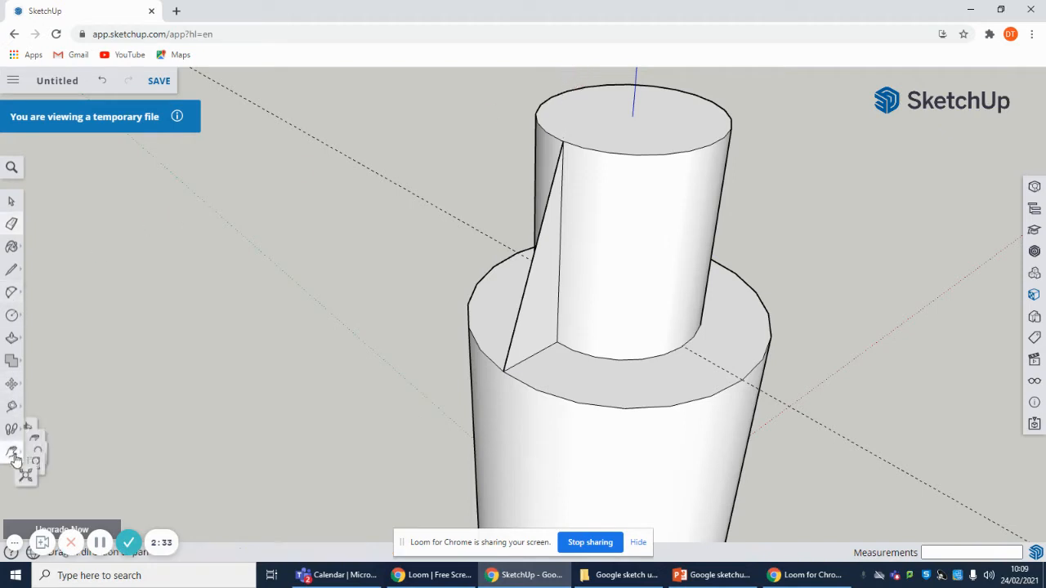
click(60, 427)
drag(583, 222, 466, 369)
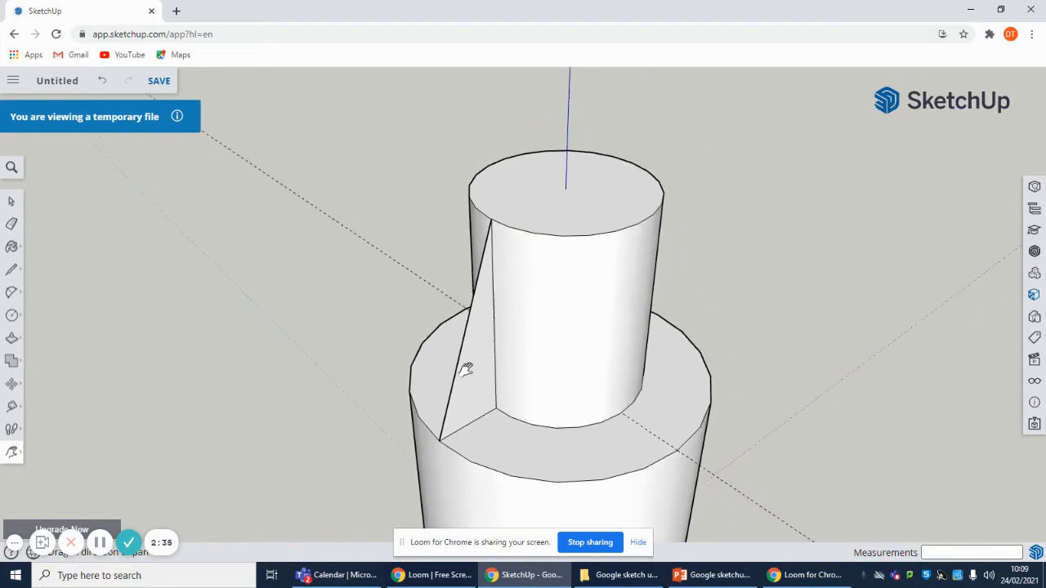
click(12, 337)
click(41, 338)
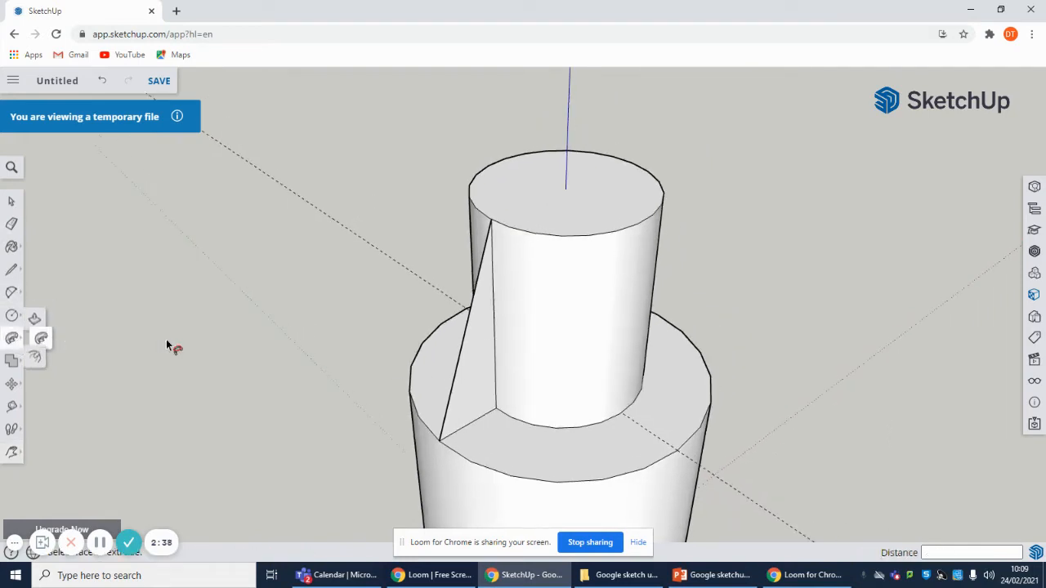
click(482, 348)
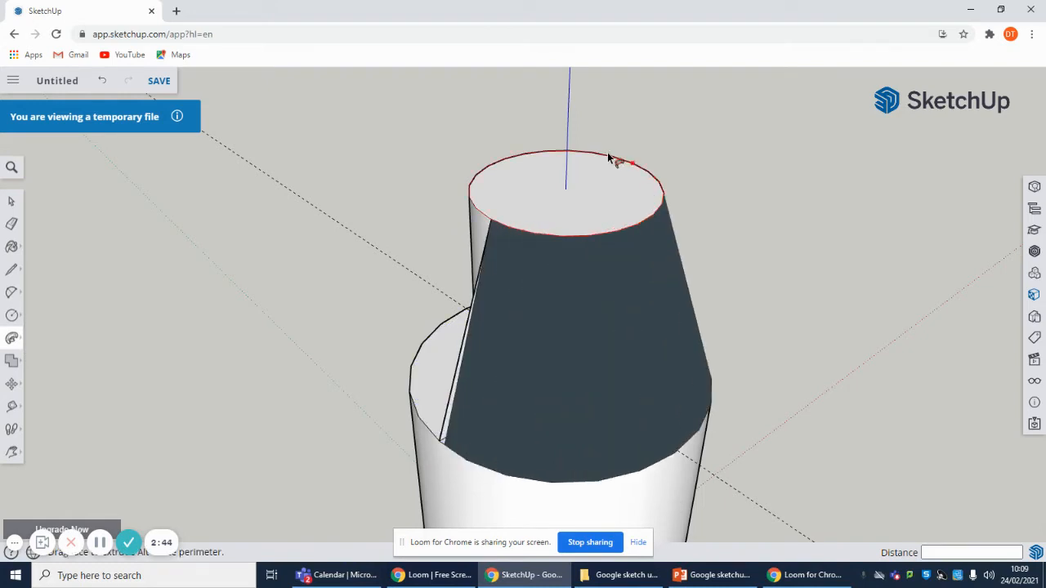
click(496, 226)
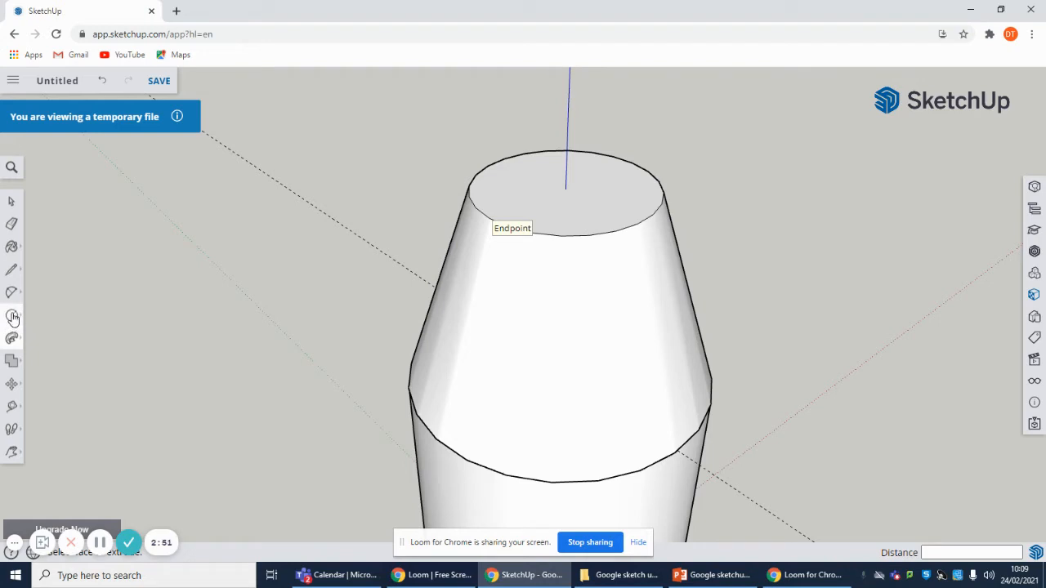
Step: Place a guide line across the tapered section's top face, running from an edge corner through the centre, 25 mm away
click(12, 406)
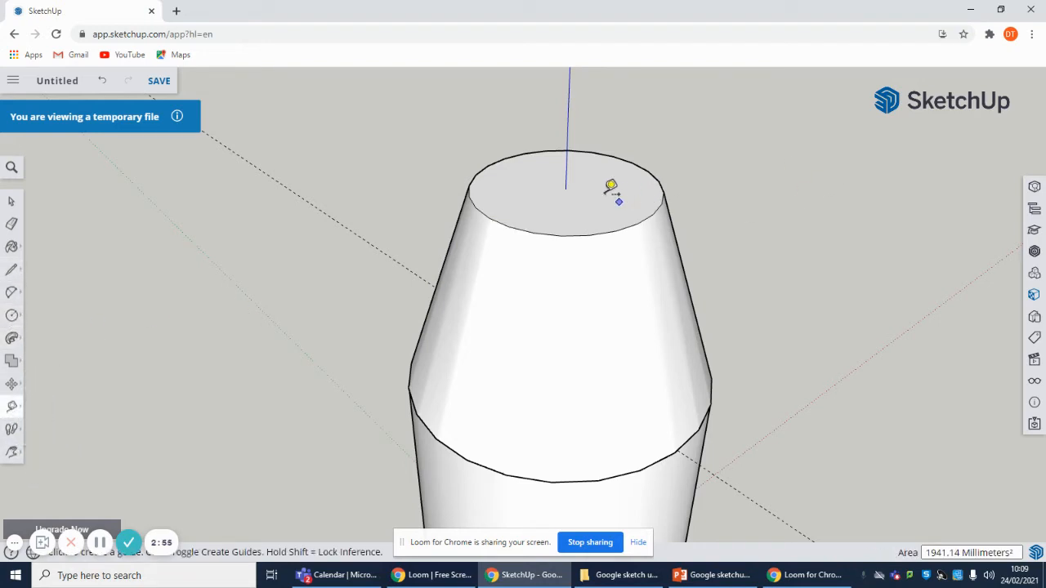
scroll(574, 183, up, 5)
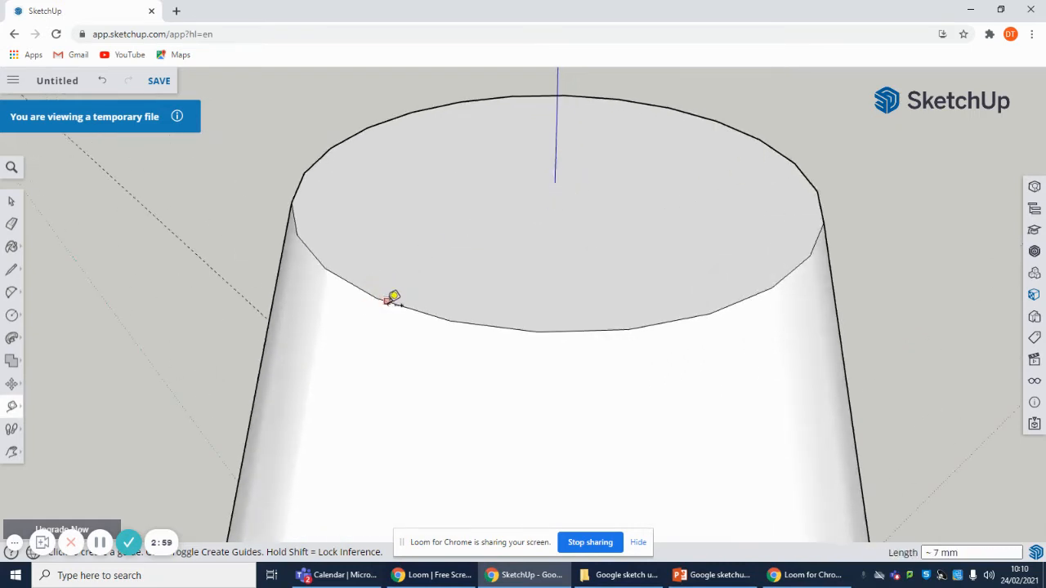
click(771, 286)
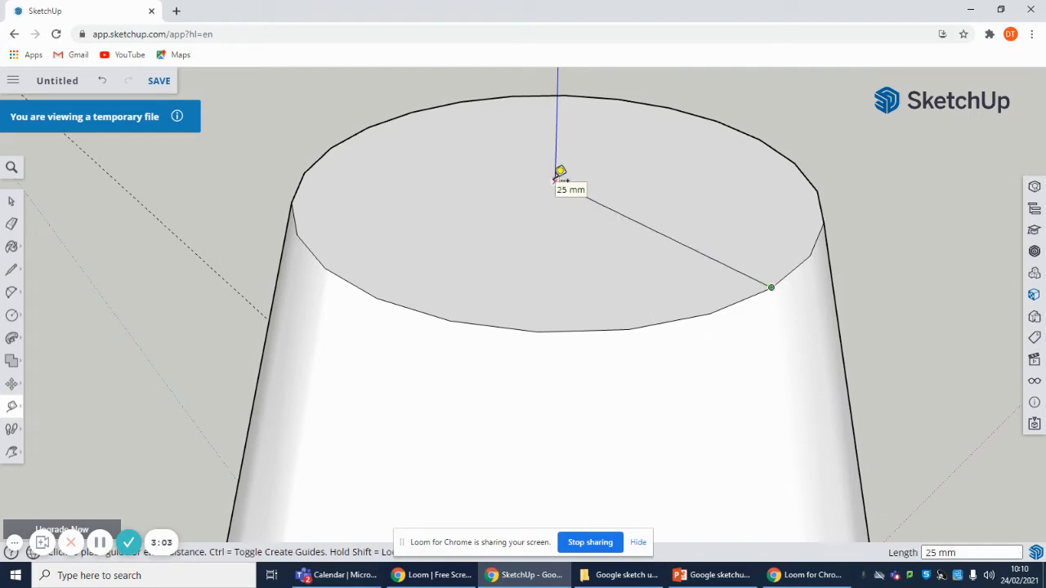
click(556, 177)
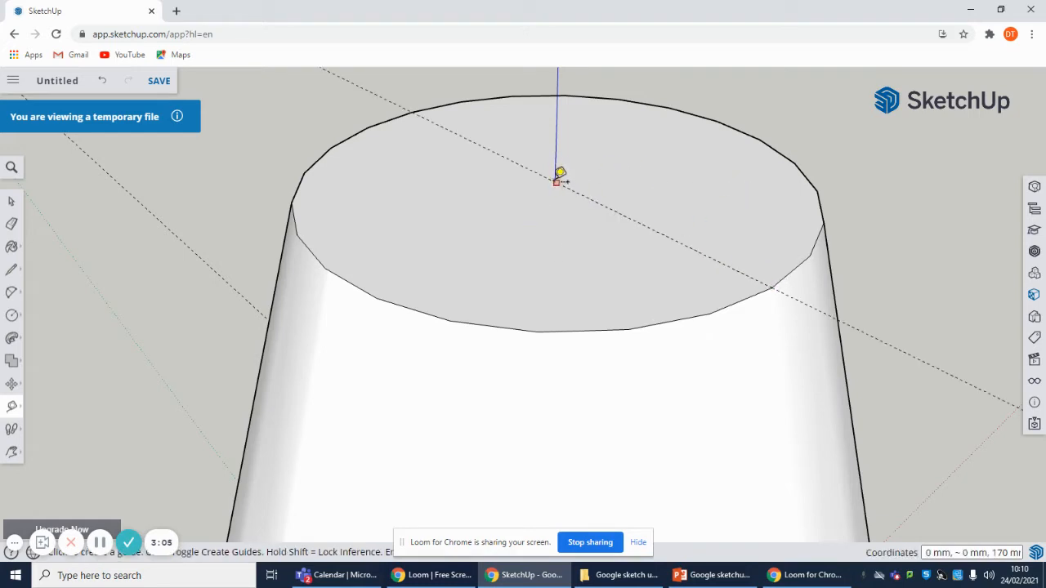
click(11, 315)
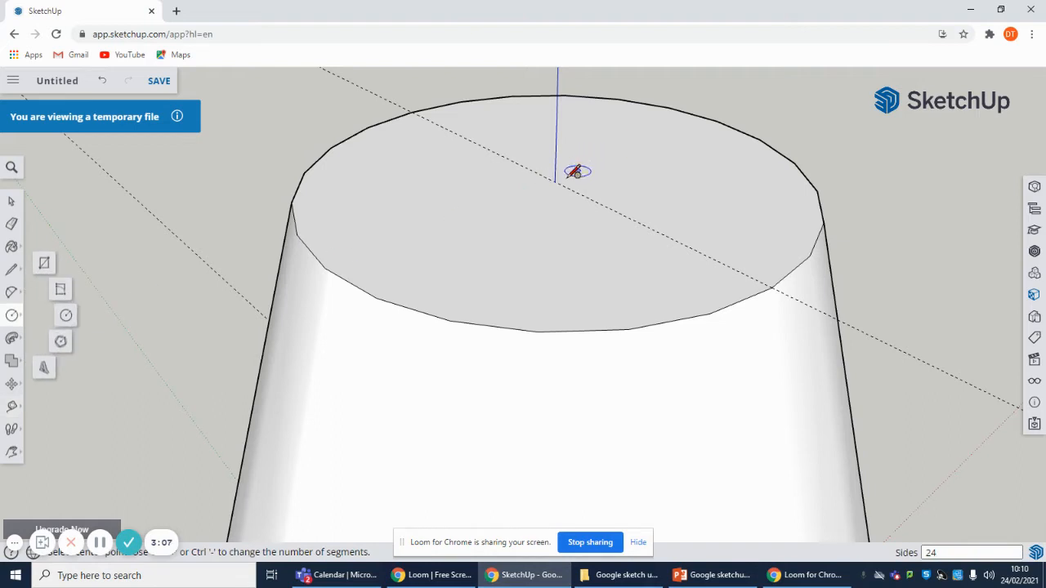
scroll(558, 179, up, 4)
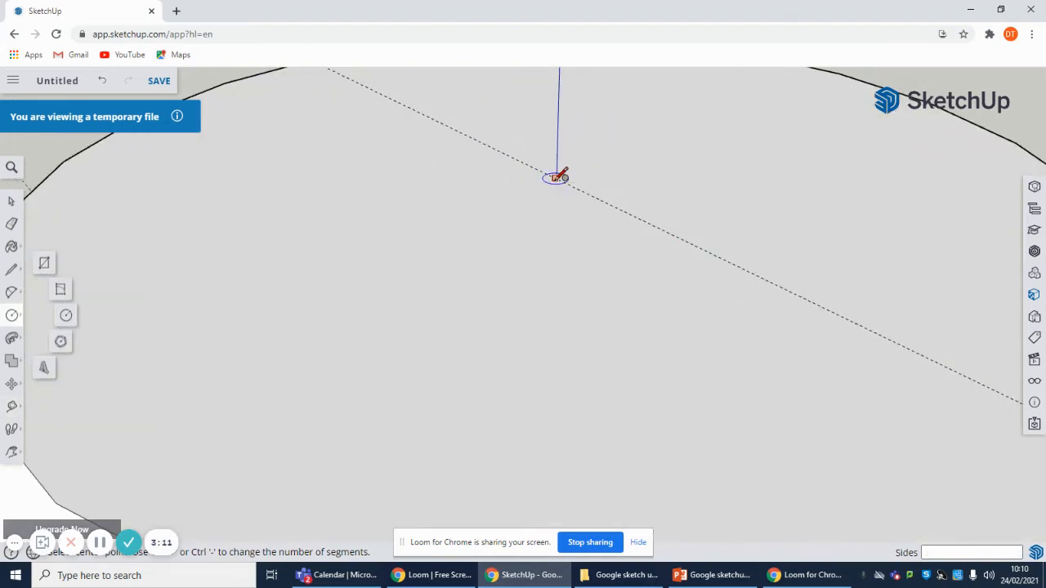
scroll(368, 256, down, 5)
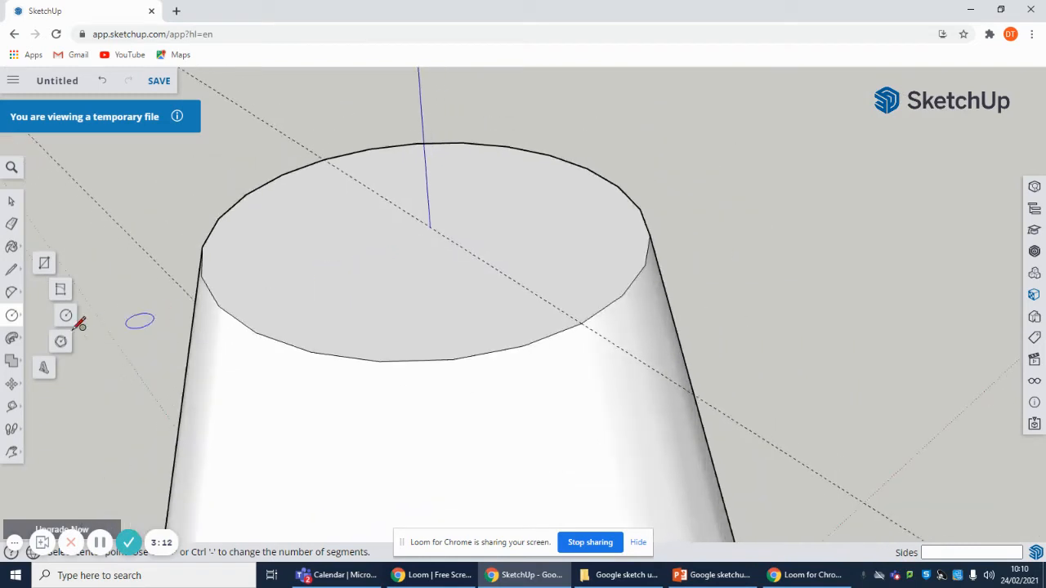
Step: Place a guide parallel to the red axis and 170 mm from it, passing through the centre of the tapered section's top face
click(11, 406)
scroll(854, 510, down, 5)
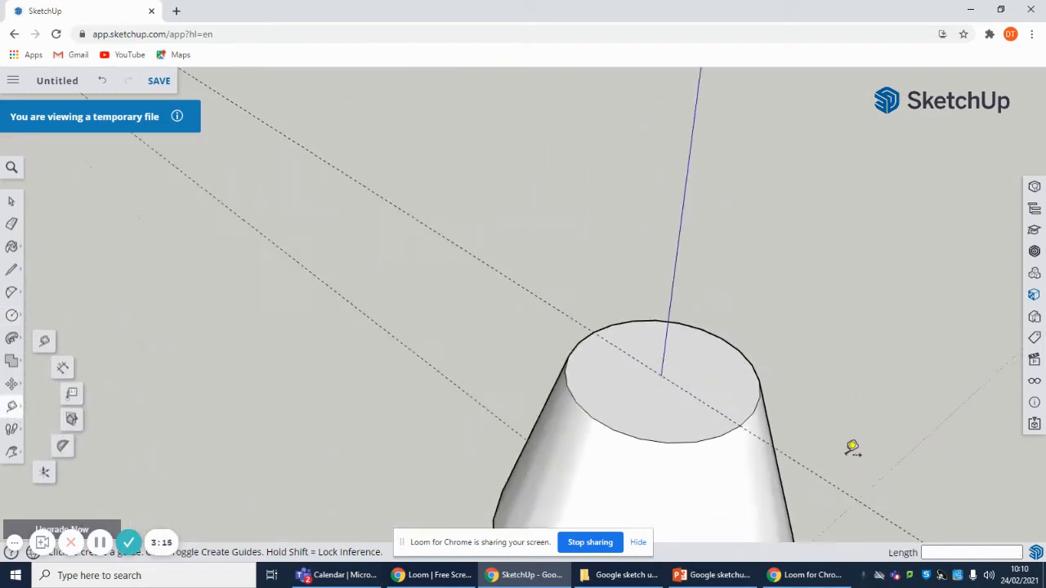
click(13, 454)
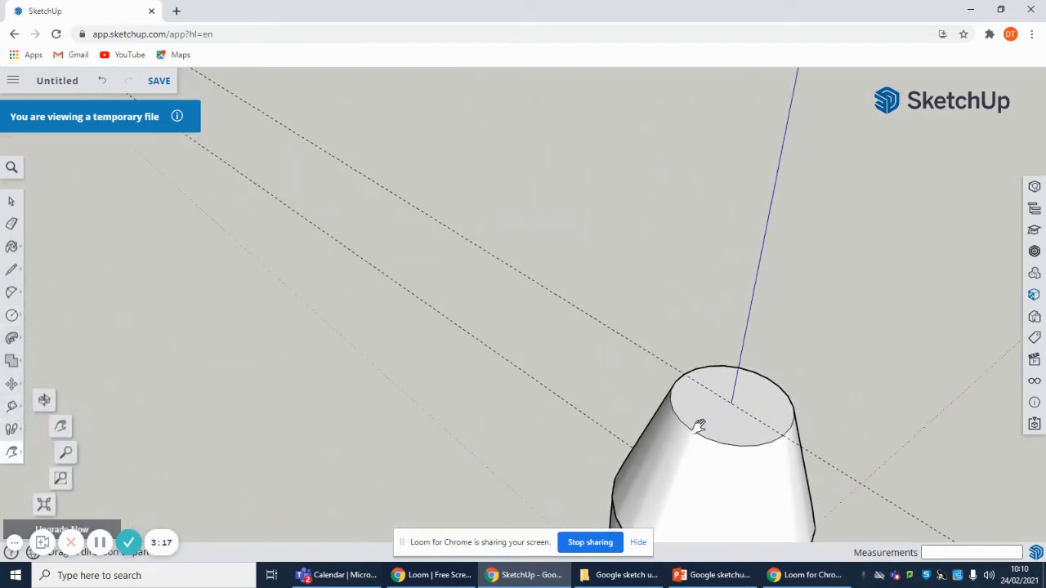
drag(698, 422, 491, 134)
drag(688, 316, 696, 360)
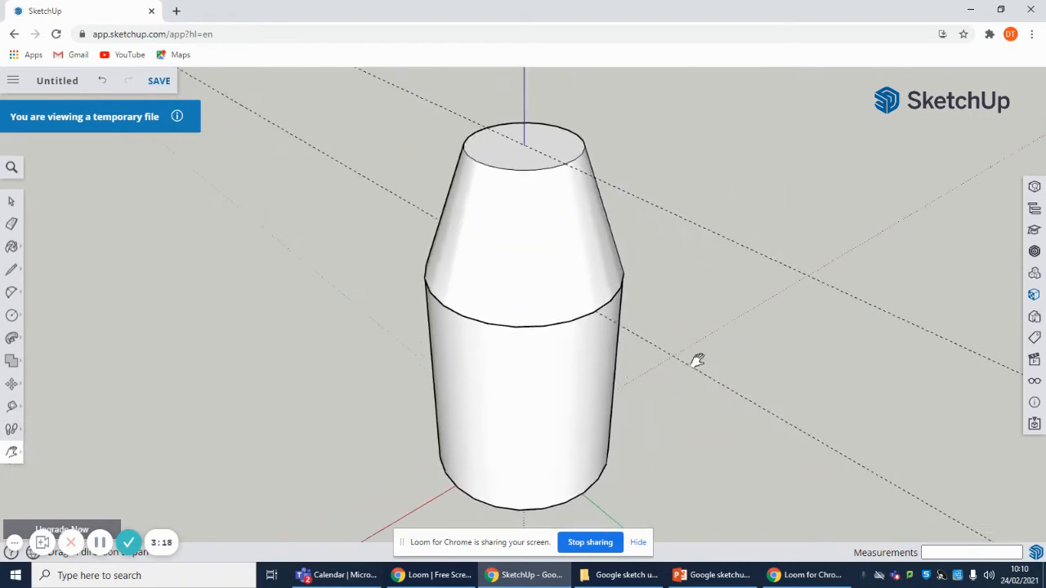
right_click(698, 365)
click(752, 368)
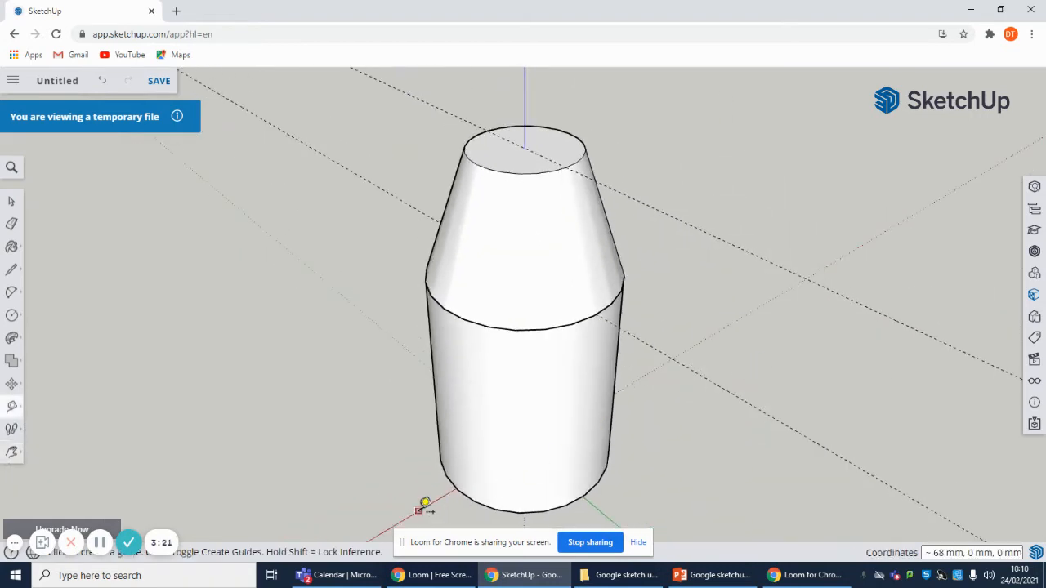
click(417, 511)
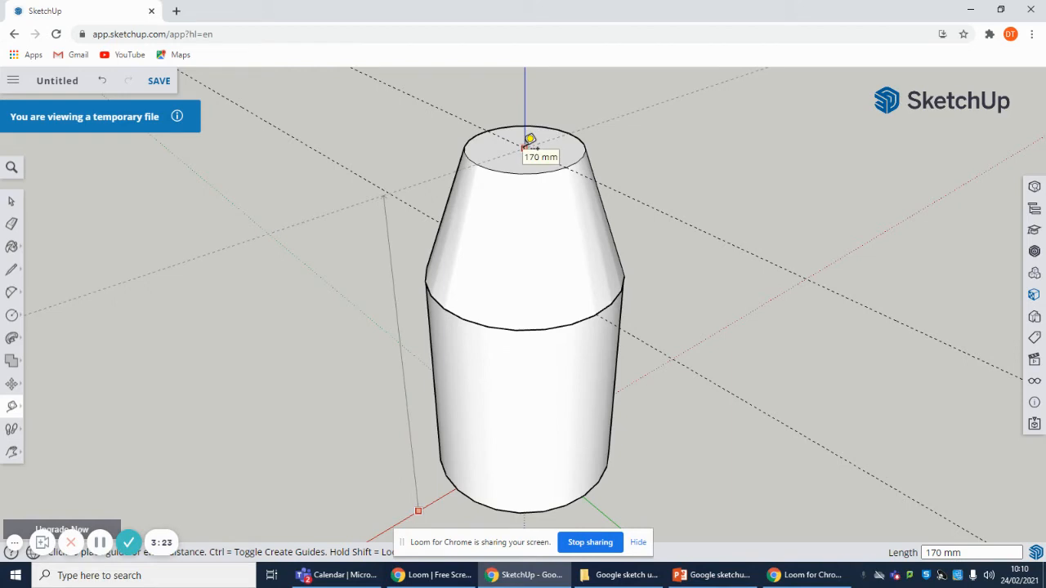
scroll(524, 145, up, 5)
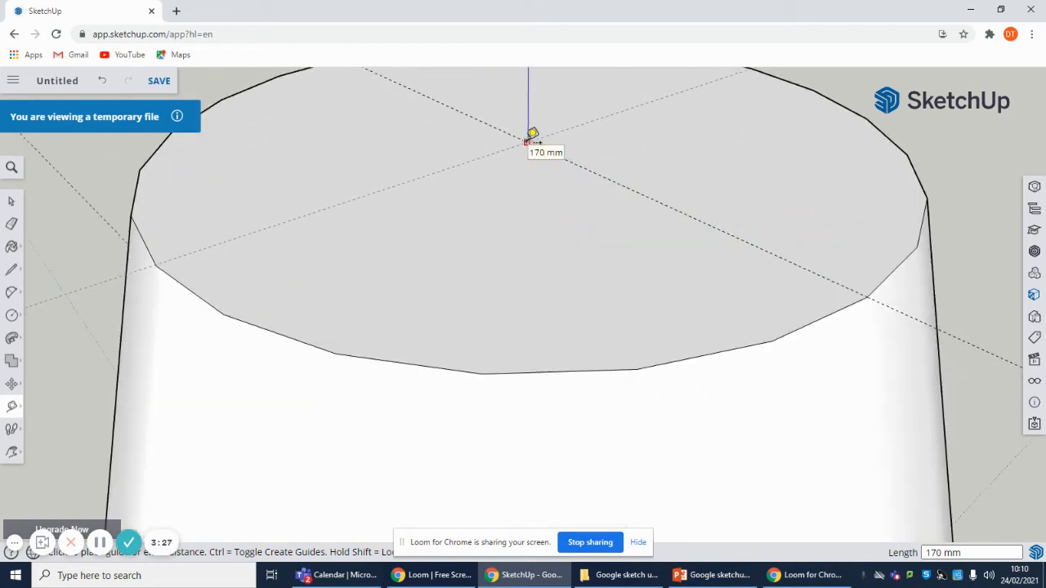
scroll(531, 137, up, 3)
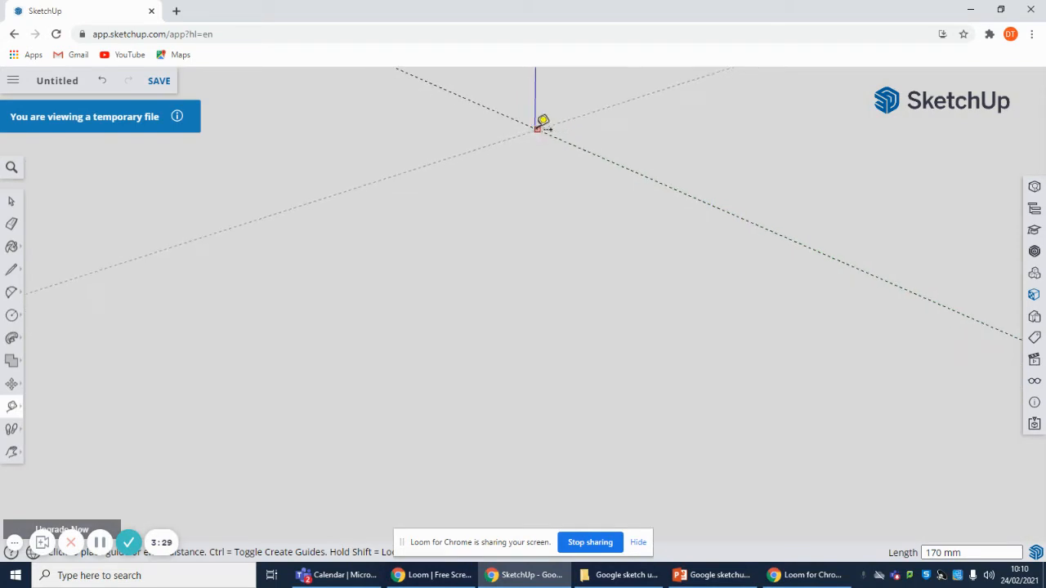
click(536, 128)
scroll(608, 127, down, 5)
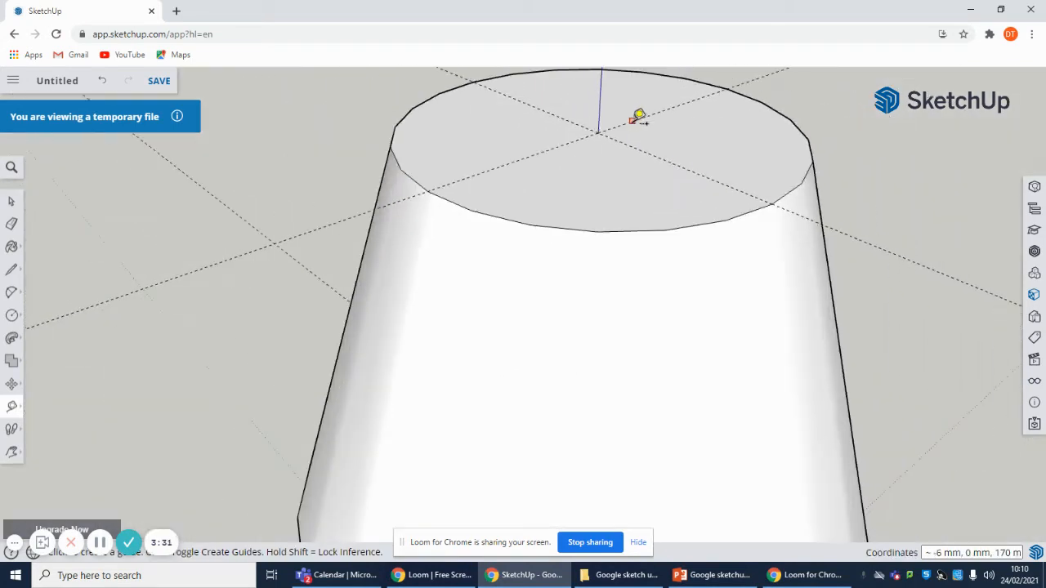
Step: Draw a circle of 20 mm radius on the tapered section's top face, centred where the two guides cross
click(15, 320)
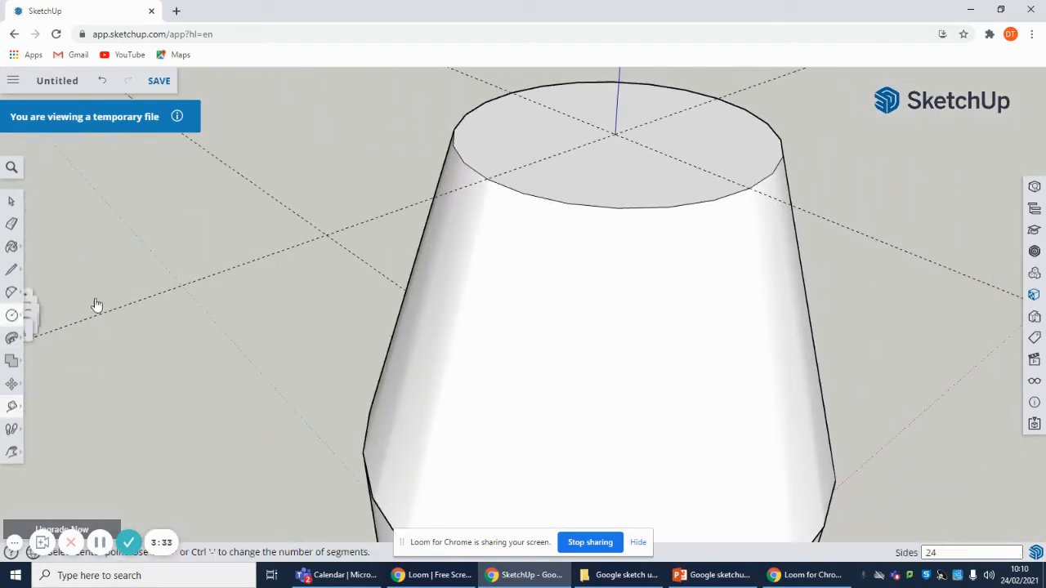
click(615, 133)
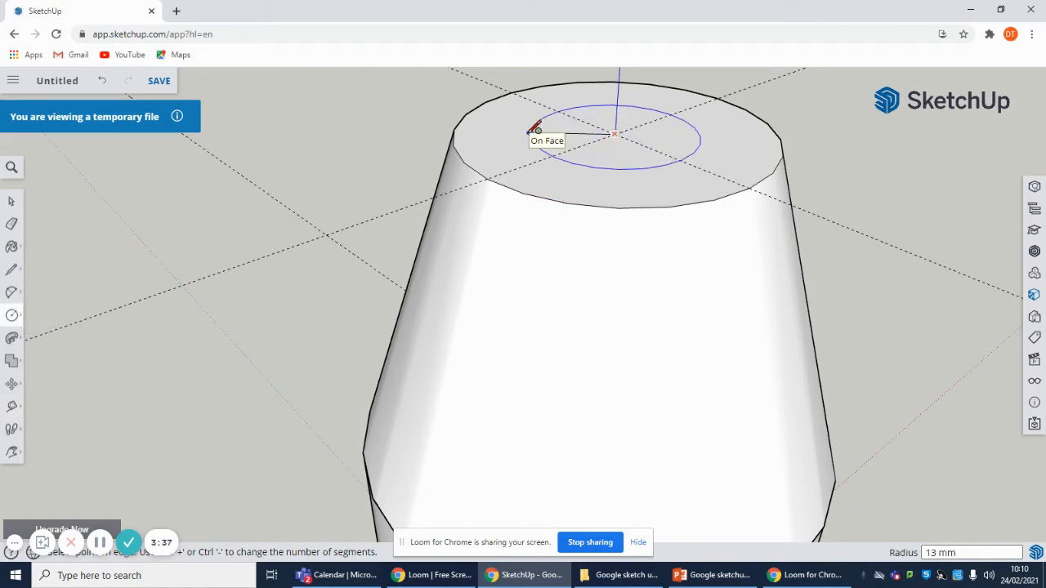
key(Return)
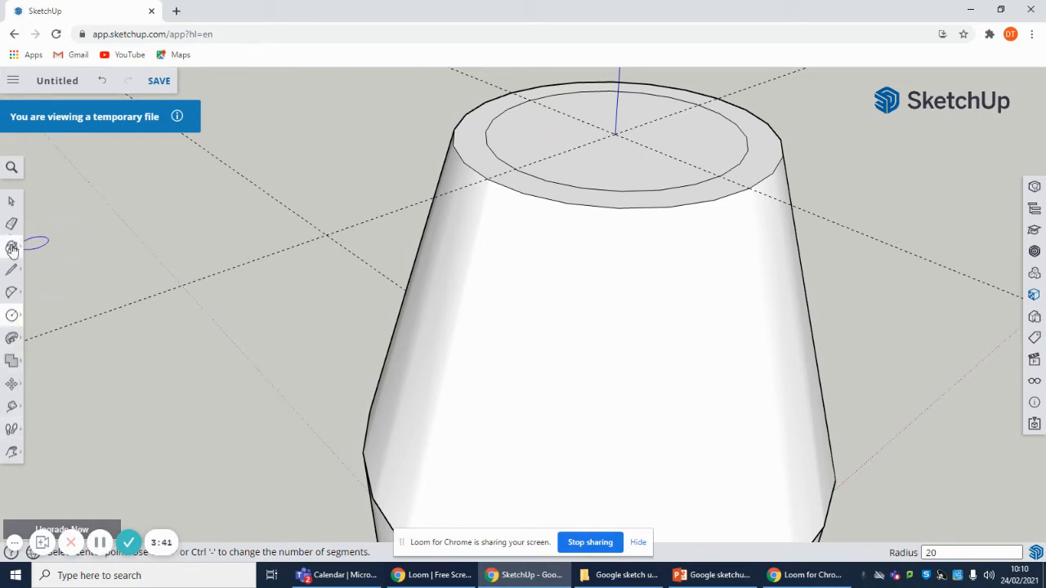
Step: Push the inner circle on the top face 6 mm down into the tapered section with Push/Pull
click(11, 341)
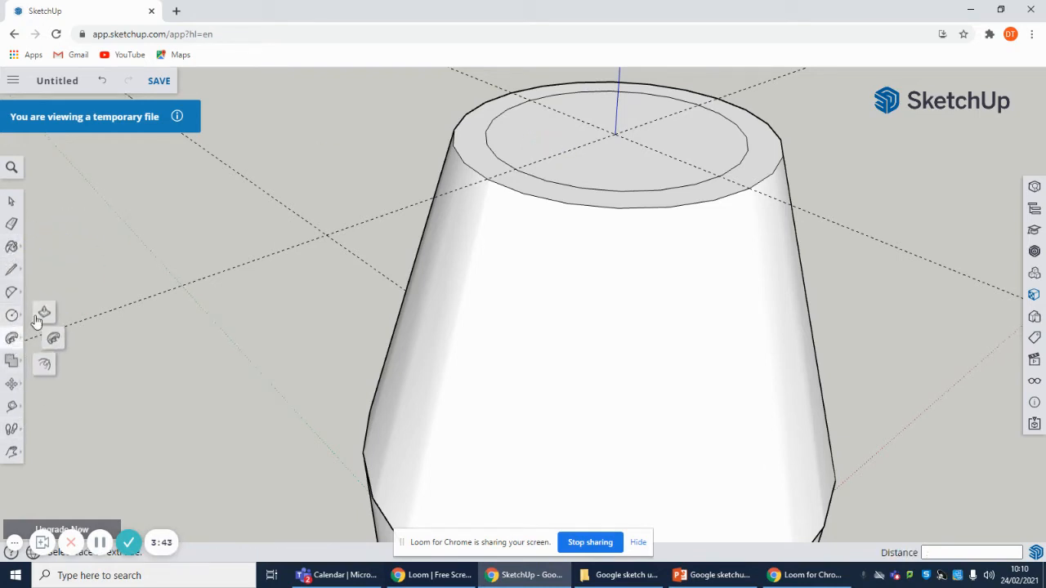
drag(618, 166, 621, 176)
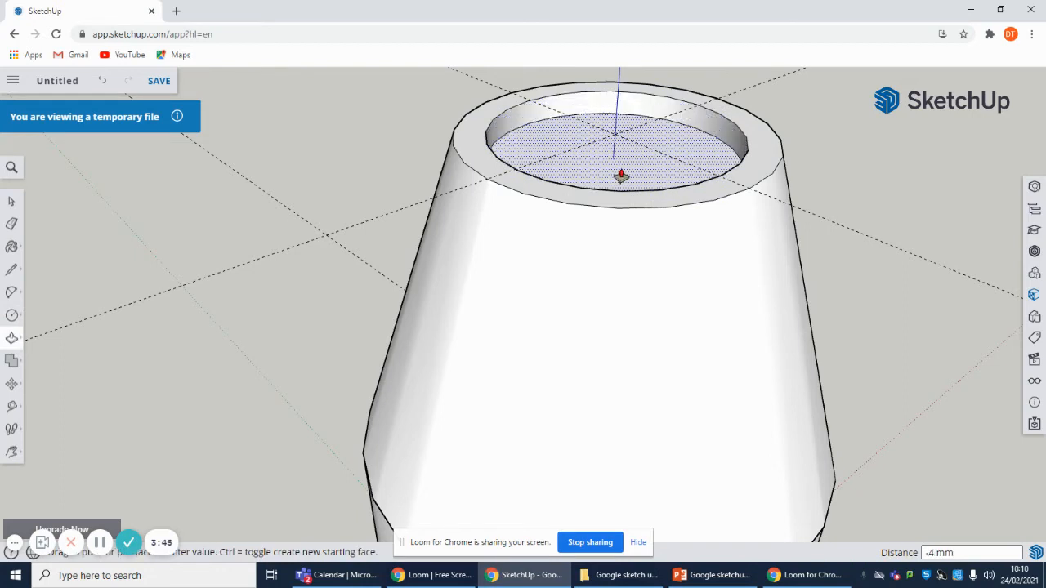
text(6)
key(Return)
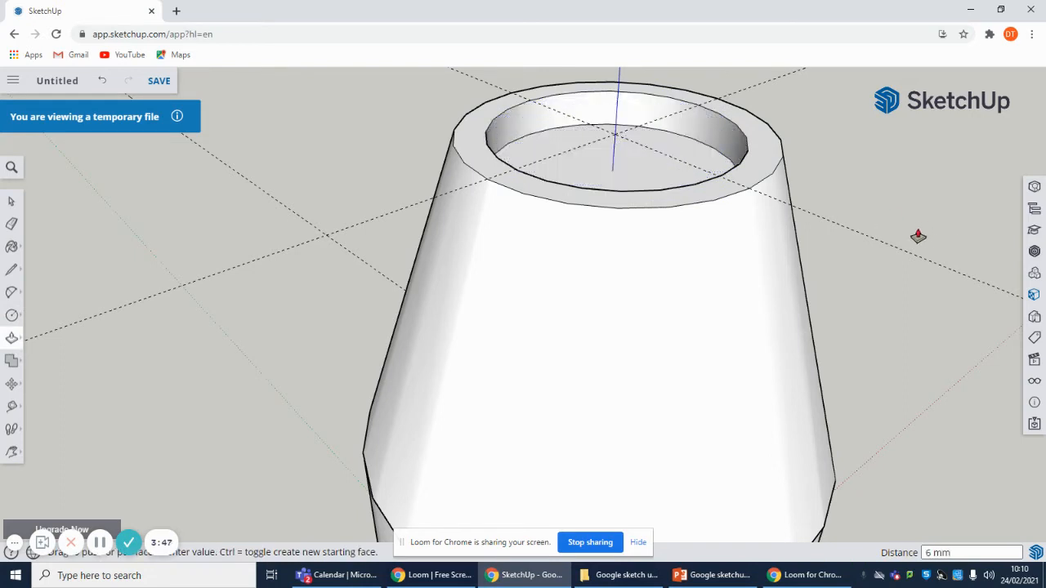
Step: Erase all the remaining guide lines around the hair dryer body
scroll(917, 232, down, 3)
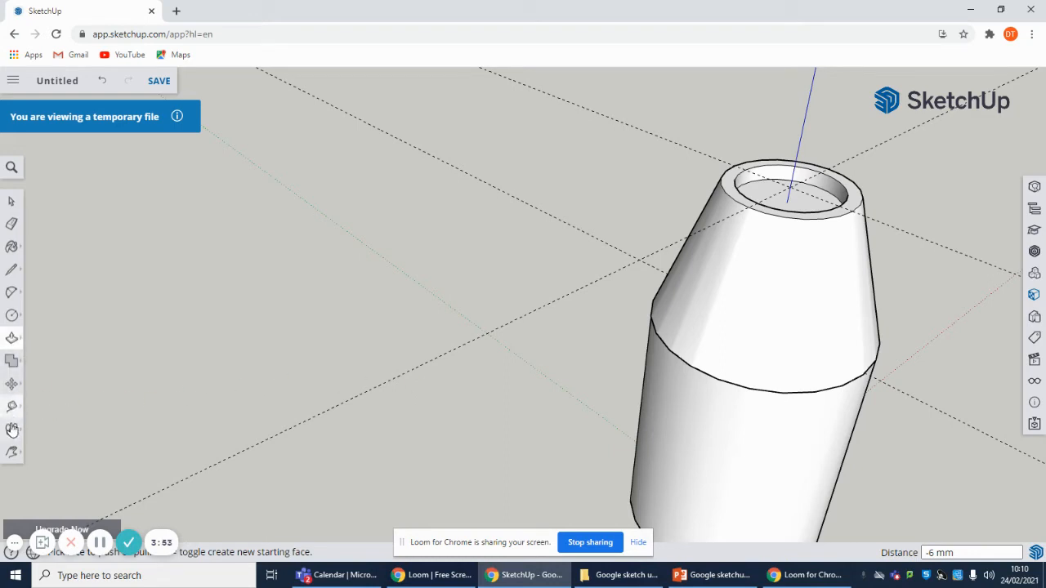
click(11, 223)
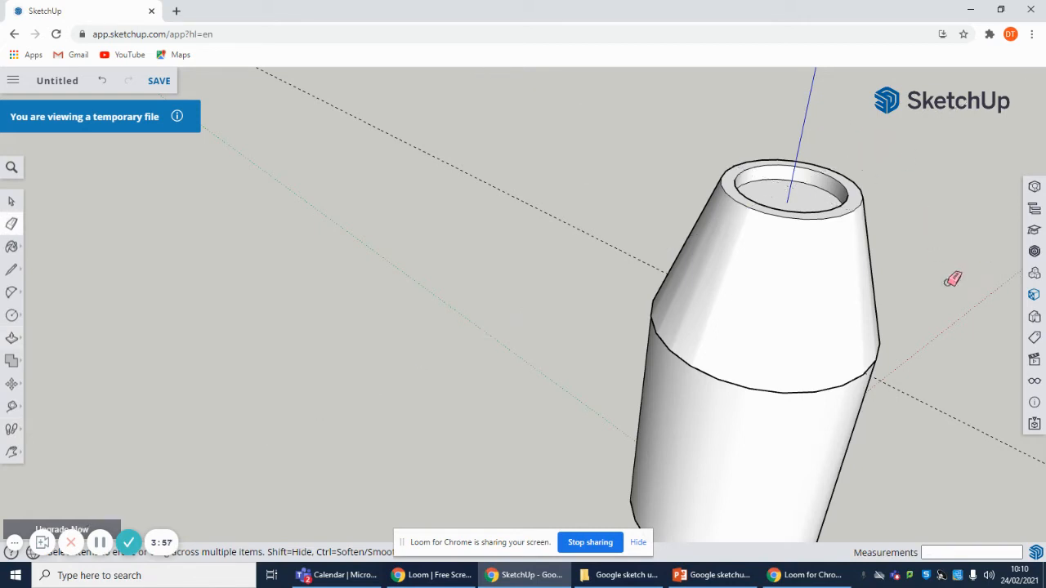
scroll(939, 406, down, 3)
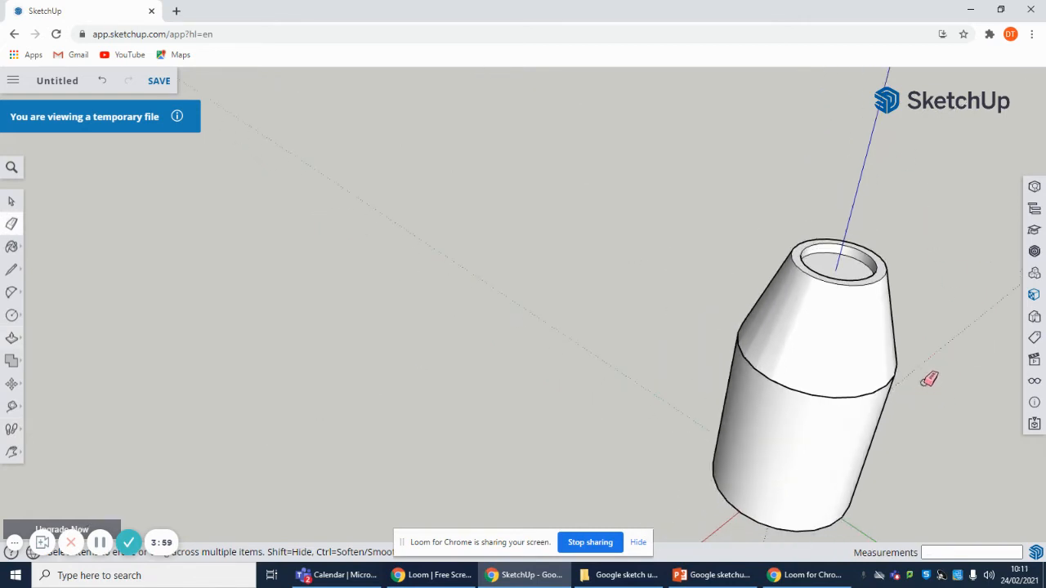
Step: Draw a 30-sided circle of 30 mm radius on the underside of the wide cylinder, centred on the origin
click(13, 452)
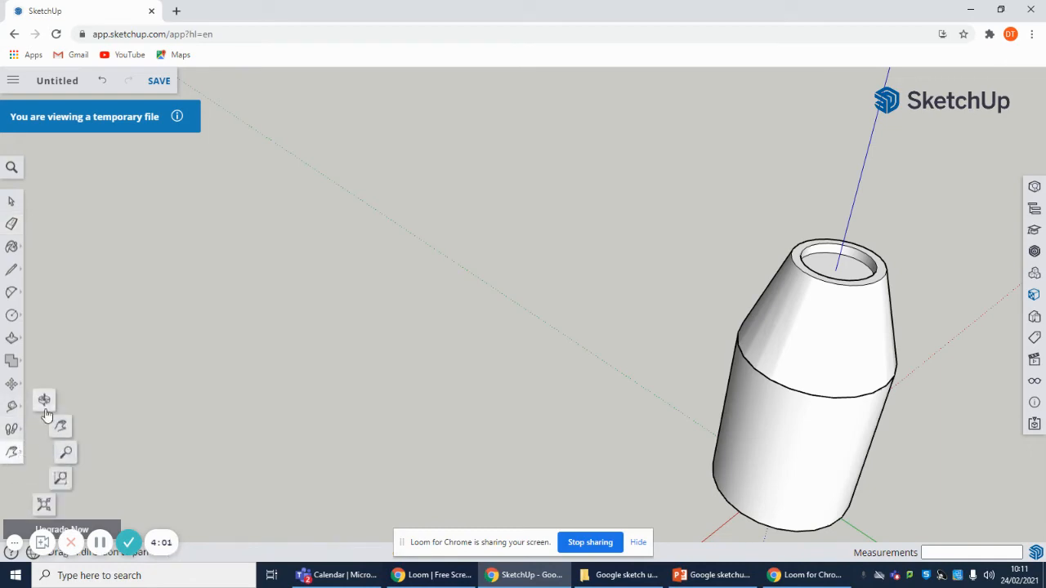
click(42, 402)
drag(749, 449, 690, 413)
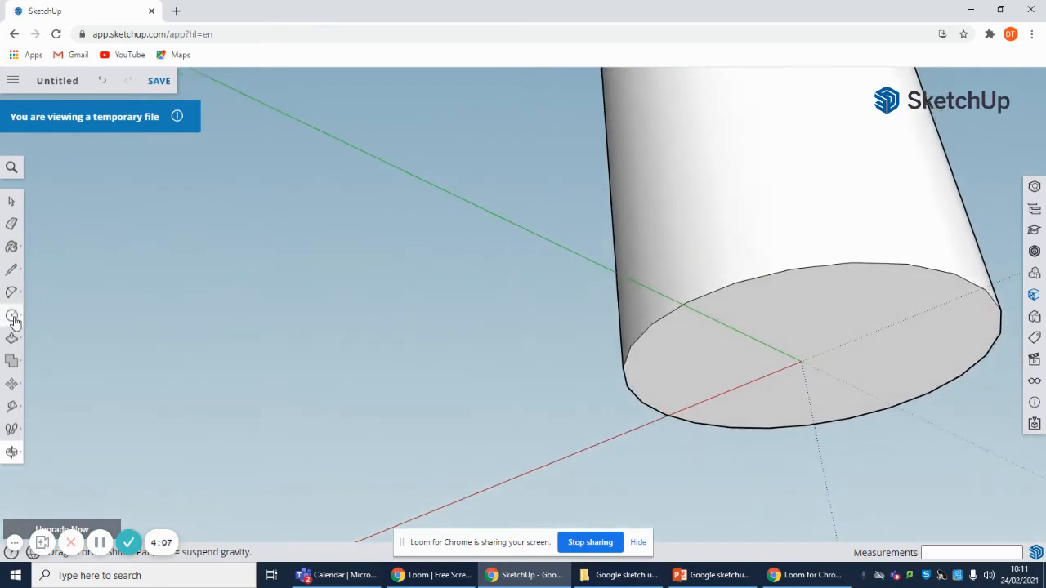
click(12, 317)
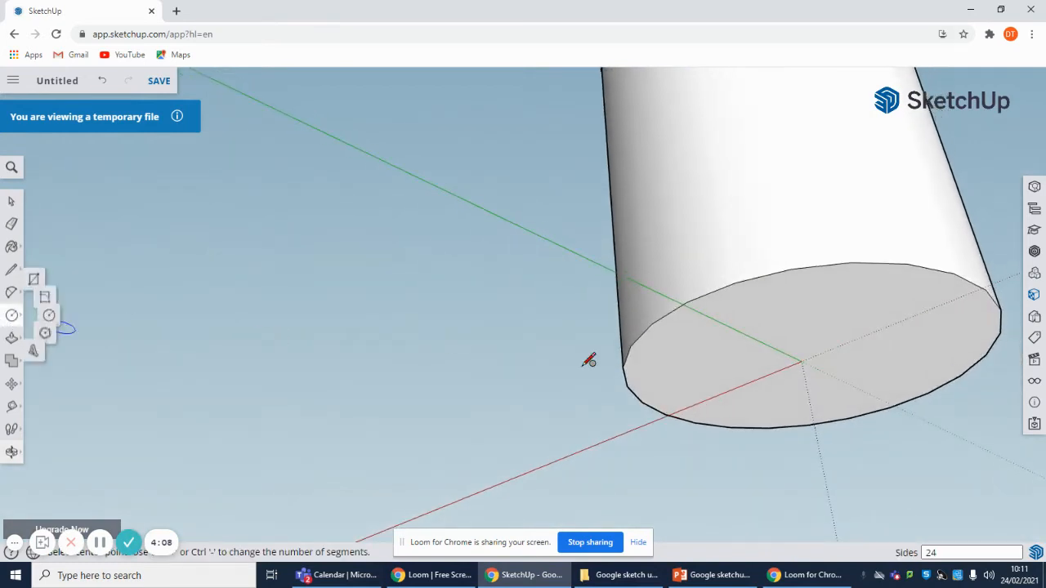
click(801, 360)
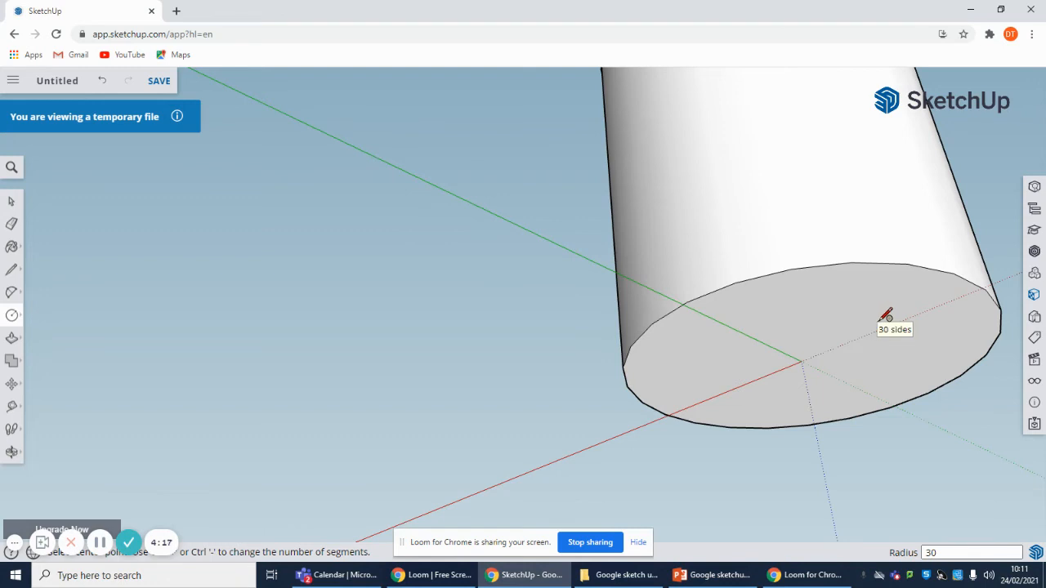
click(802, 361)
text(30)
key(Return)
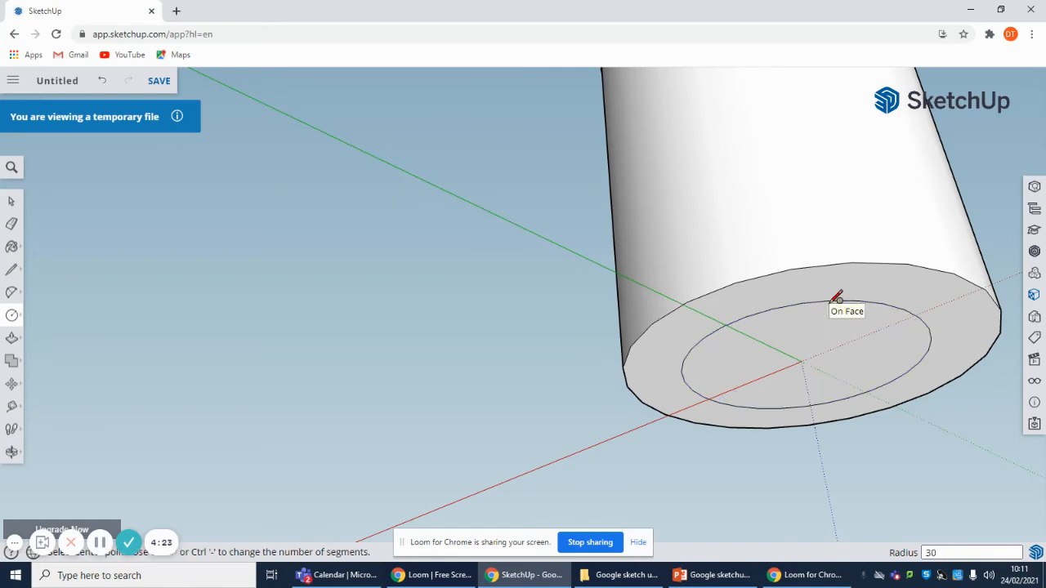
Step: Pull the circle on the body's underside outward by 15 mm with Push/Pull
click(12, 337)
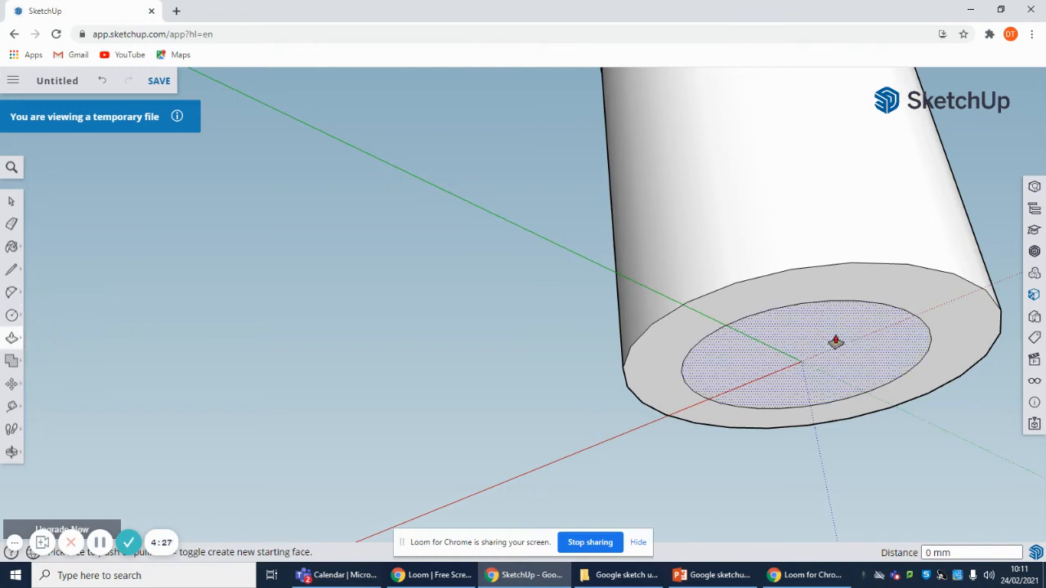
drag(898, 345, 842, 397)
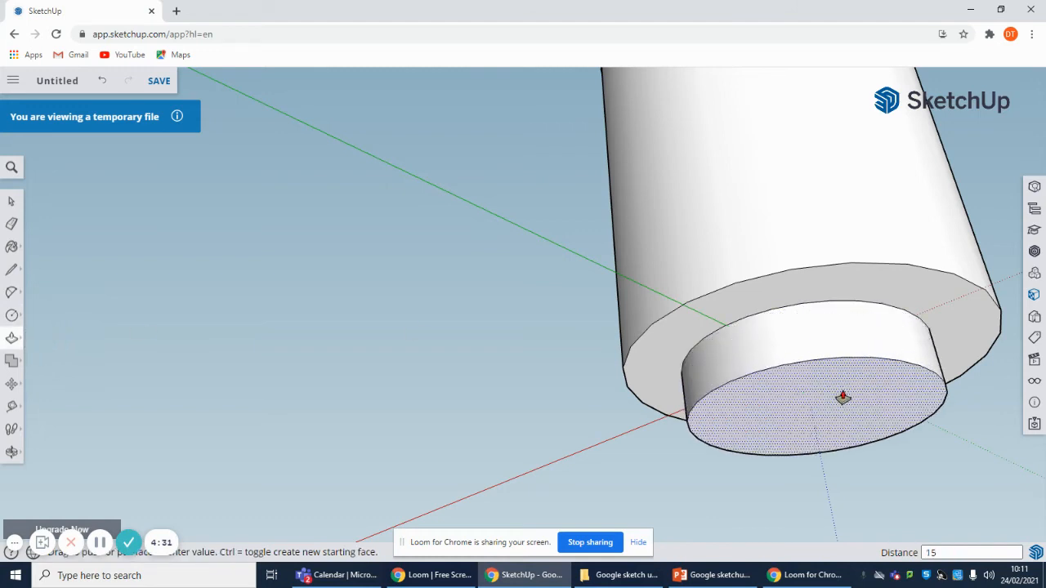
key(Return)
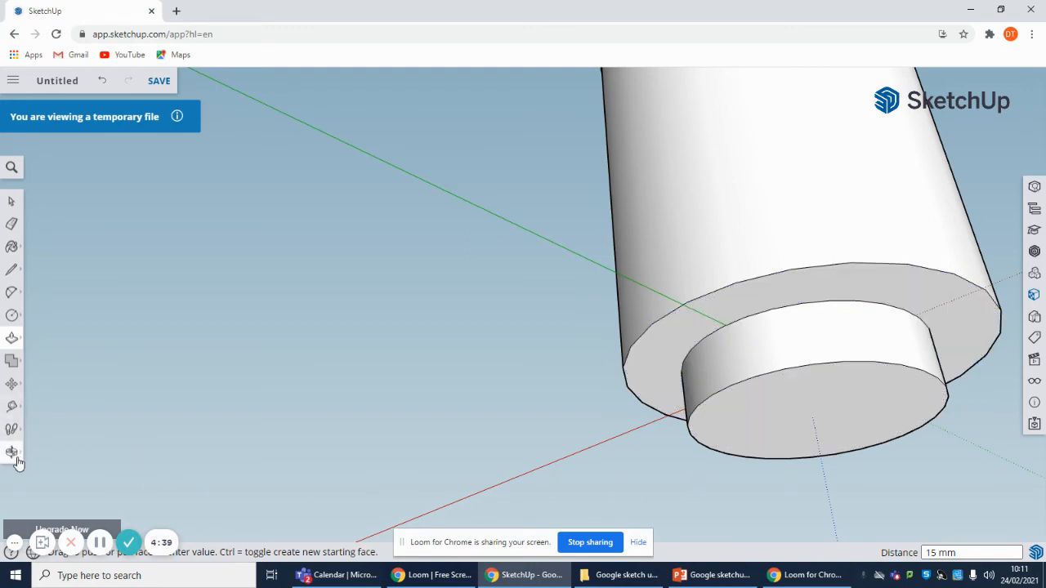
Step: Place a guide parallel to the blue axis, 30 mm away, where the green axis meets the short base cylinder's edge
click(12, 406)
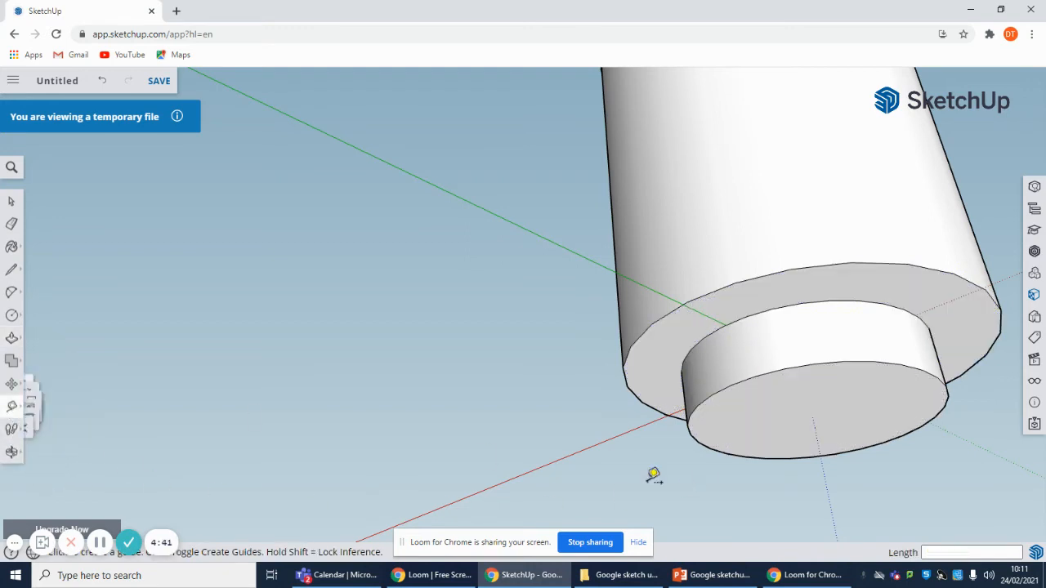
click(828, 498)
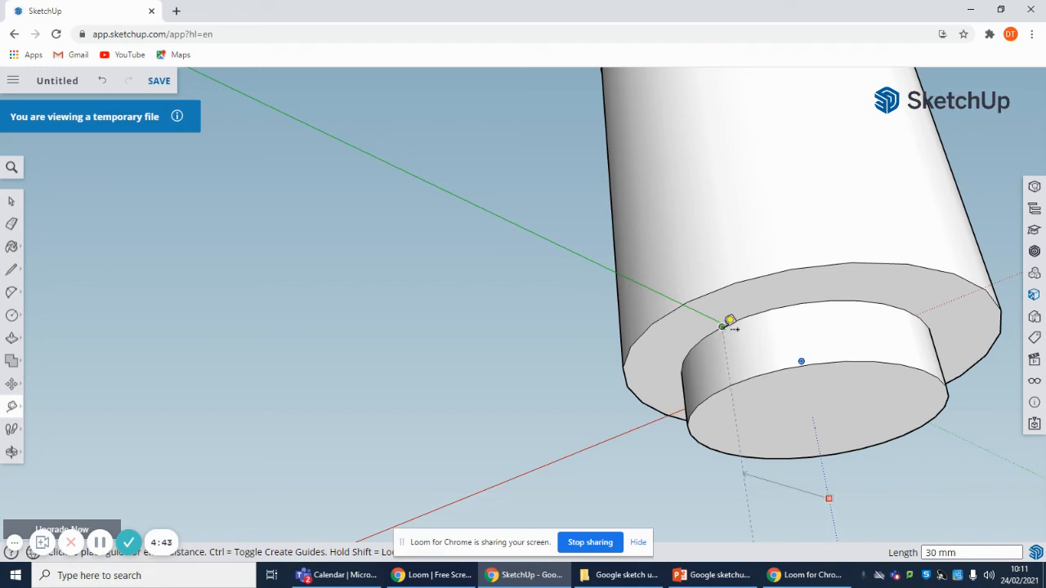
scroll(732, 323, up, 5)
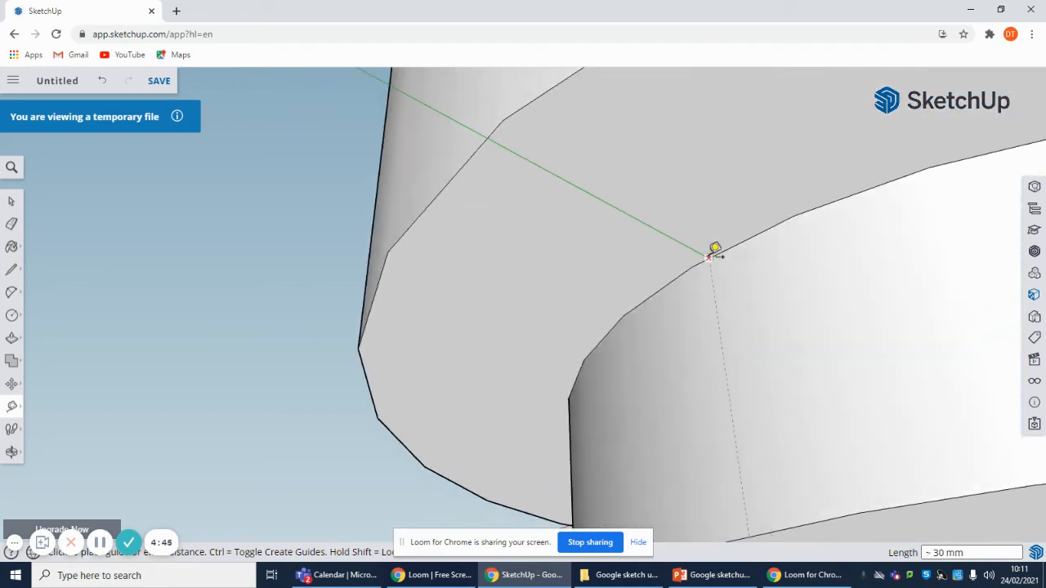
scroll(719, 257, down, 5)
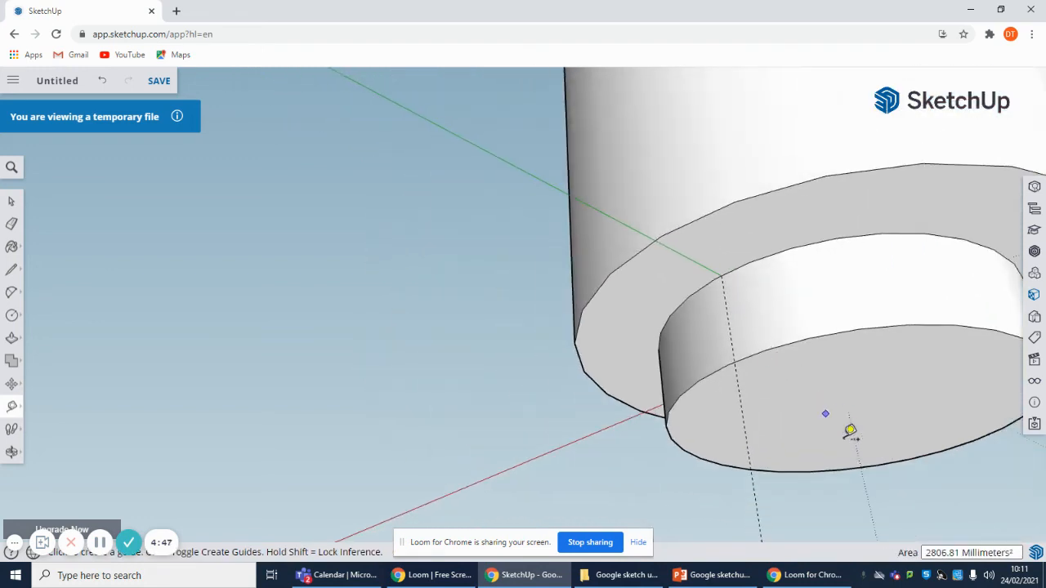
Step: Draw a 15 mm line along the guide on the short base cylinder and a sloping line about 21 mm long to the wide cylinder's edge
click(11, 269)
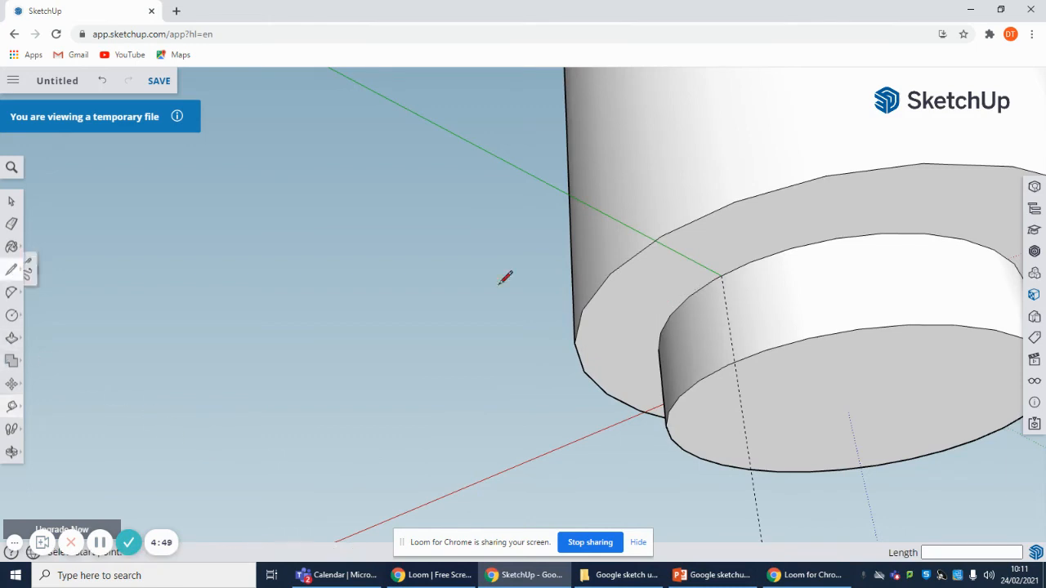
click(735, 359)
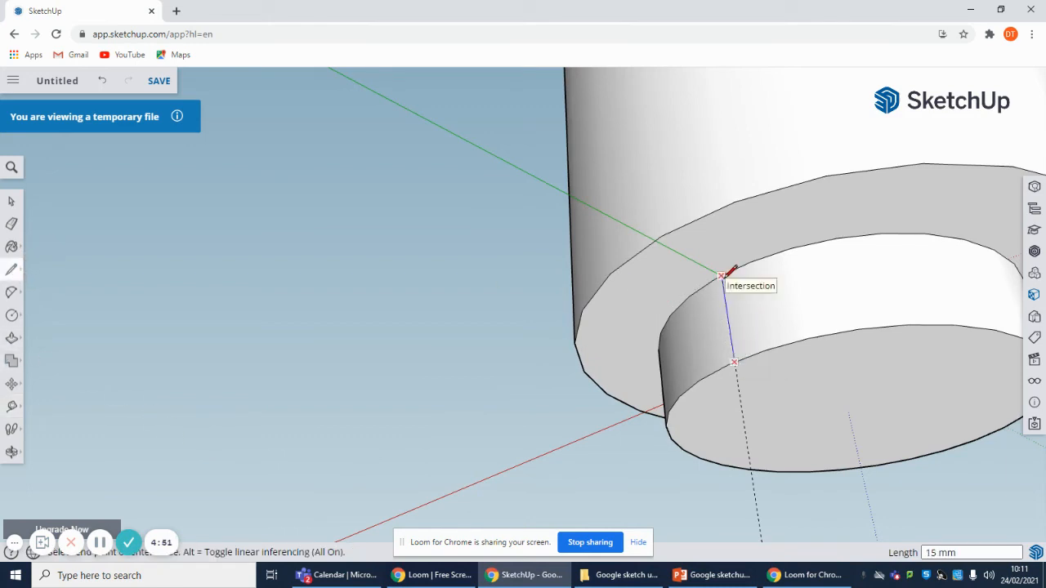
click(660, 237)
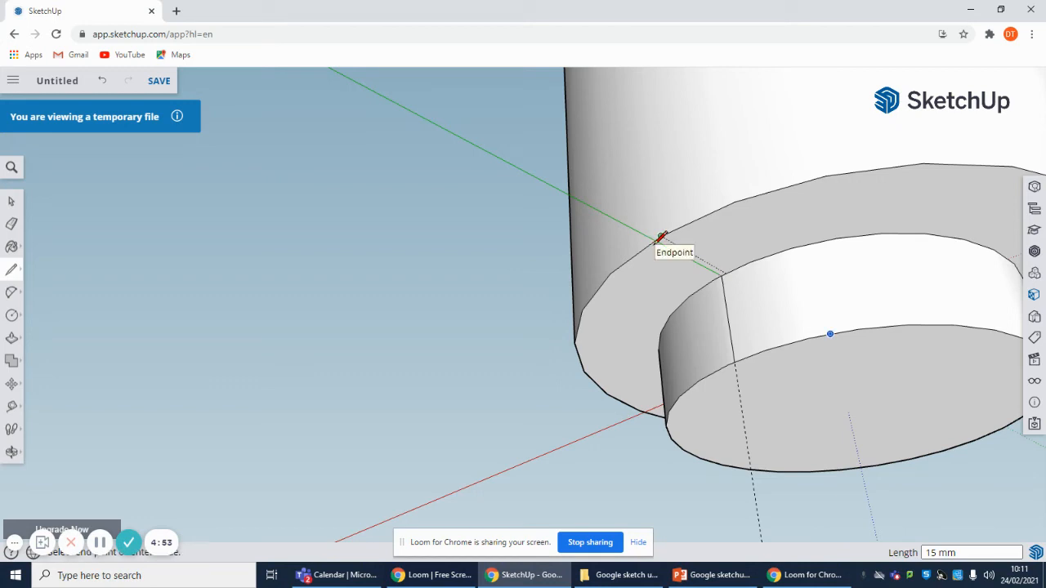
click(721, 275)
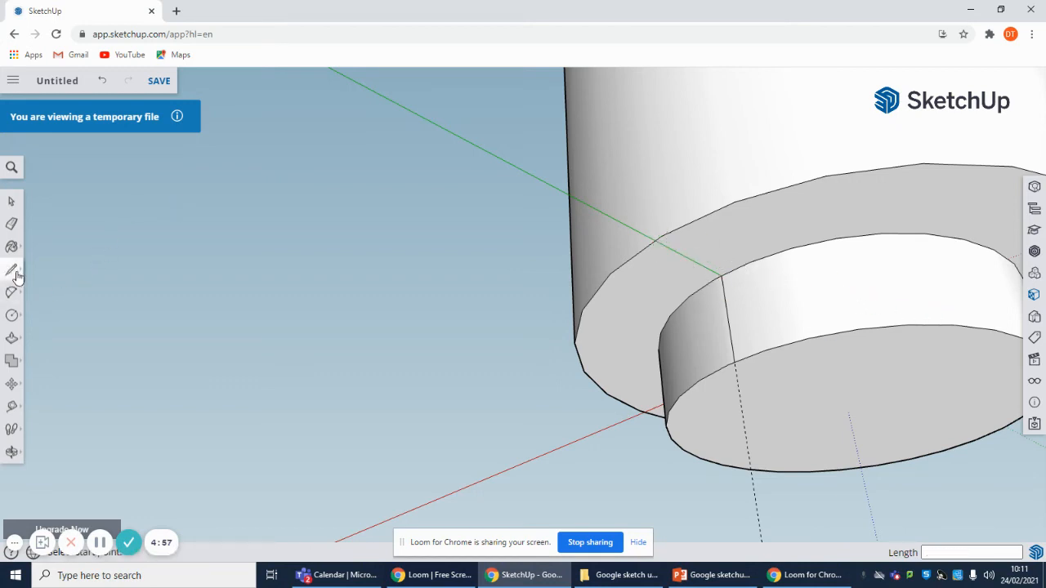
click(733, 361)
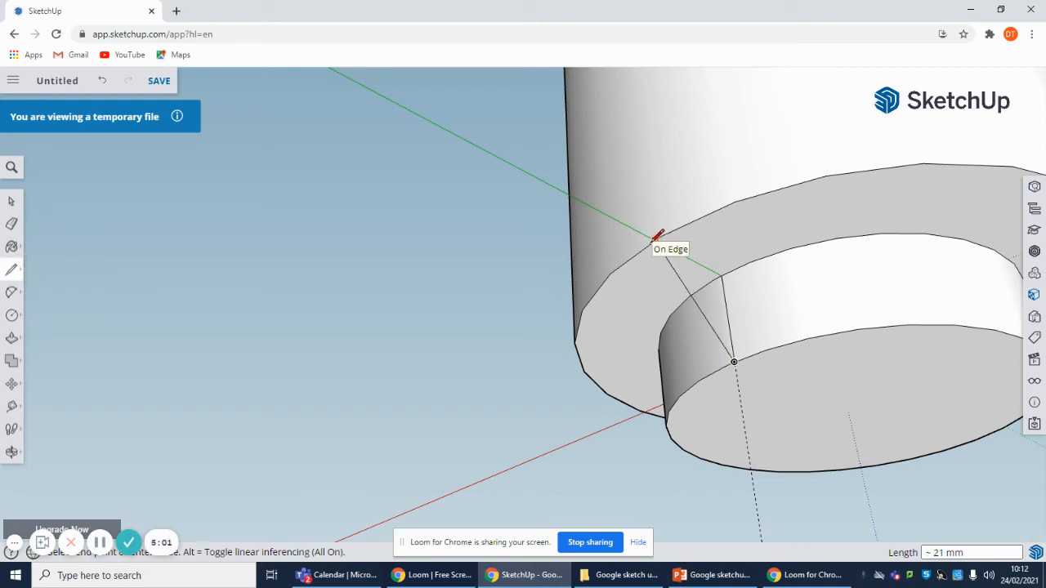
click(654, 241)
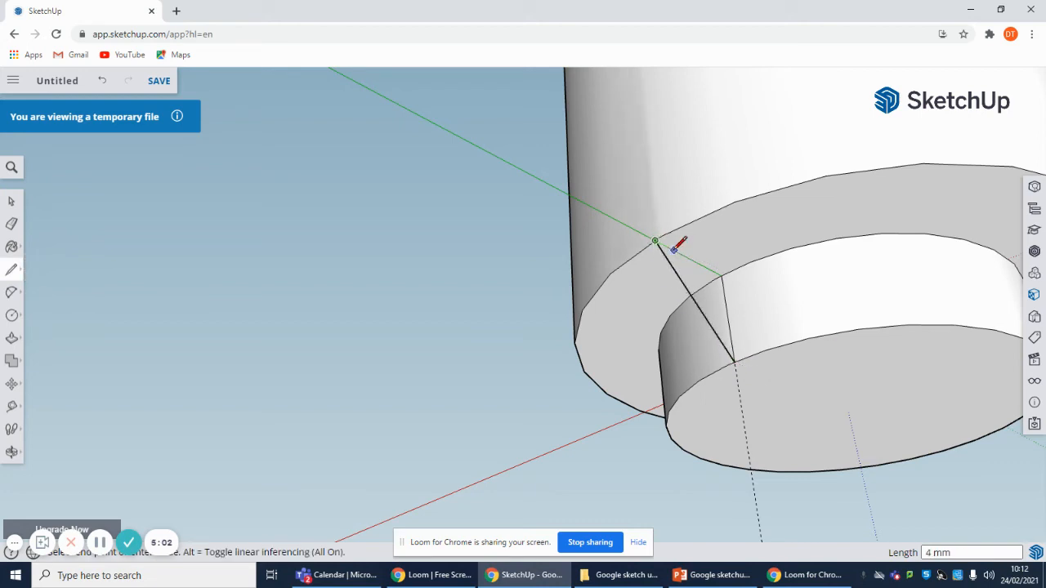
Step: Draw a line along the green axis to the short base cylinder's edge, closing the triangular profile
click(720, 275)
scroll(930, 338, down, 3)
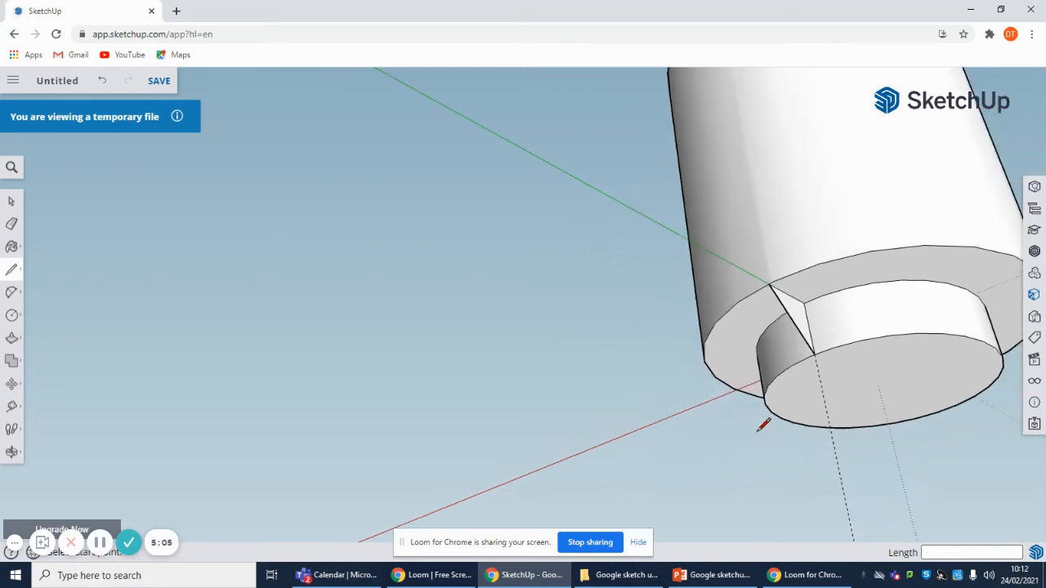
Step: Sweep the triangular profile around the short base cylinder with Follow Me and erase the vertical guide below it
click(12, 342)
click(51, 334)
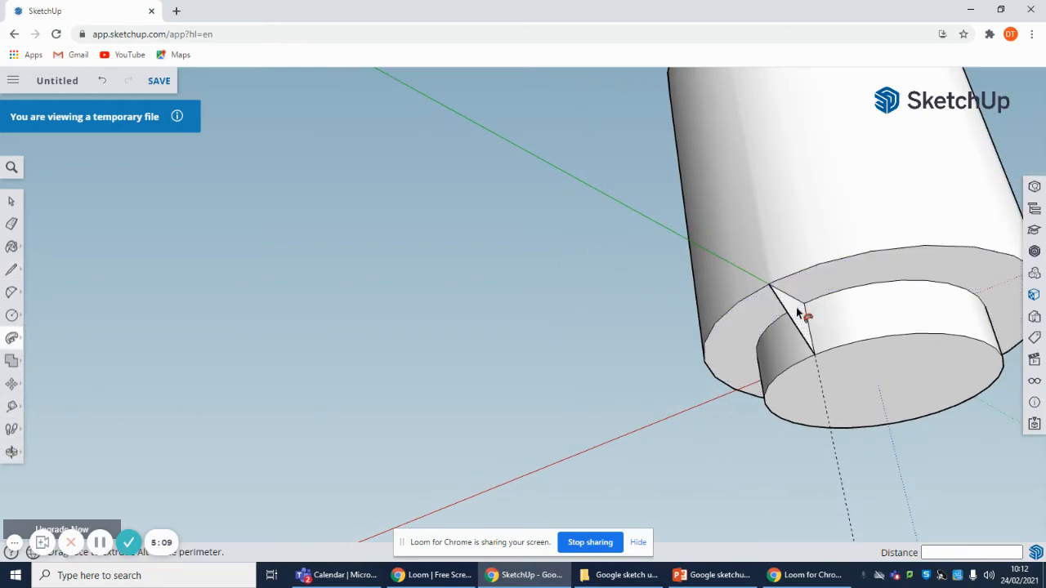
drag(796, 313, 856, 429)
mouse_move(959, 404)
mouse_down()
mouse_move(1002, 362)
mouse_move(967, 343)
mouse_move(813, 348)
mouse_move(805, 311)
mouse_move(768, 284)
mouse_move(787, 296)
mouse_move(787, 320)
mouse_move(769, 311)
mouse_up()
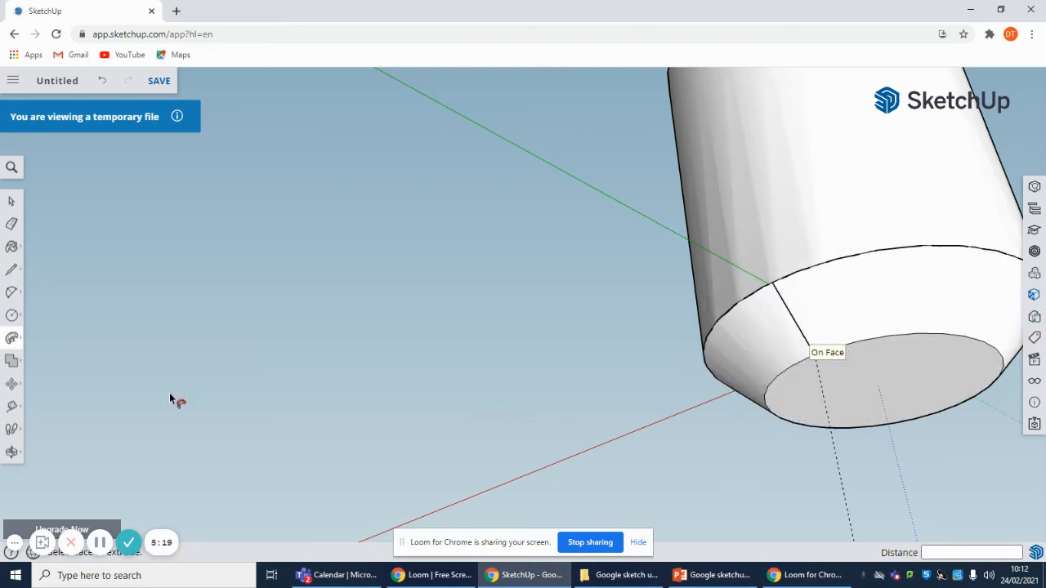
click(12, 225)
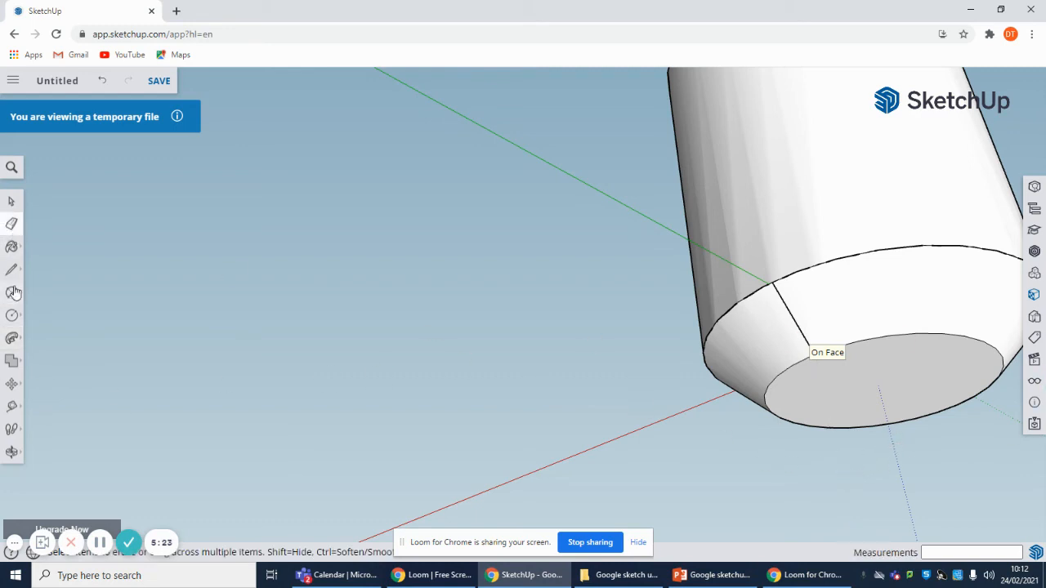
Step: Place a 15 mm guide up the body's side, starting where the red axis meets the wide cylinder's lower edge
click(11, 452)
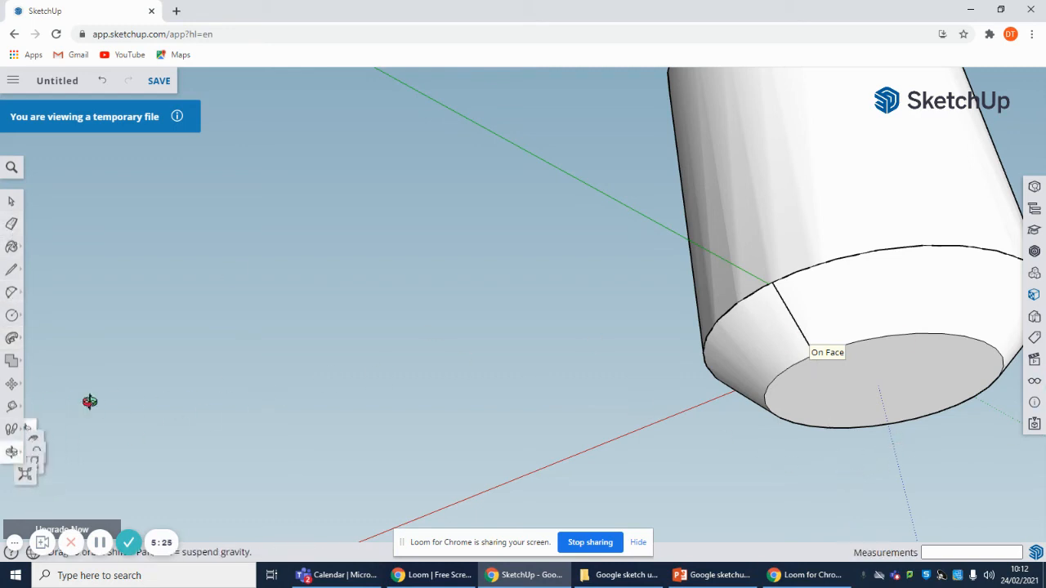
drag(90, 402, 777, 276)
scroll(789, 252, down, 5)
drag(770, 387, 757, 427)
scroll(671, 412, up, 3)
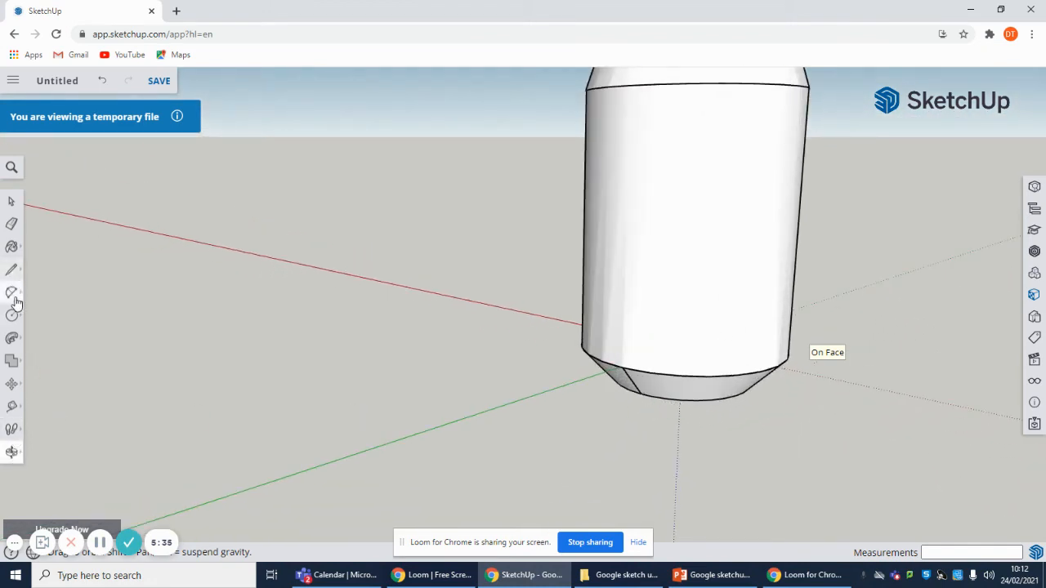
click(14, 406)
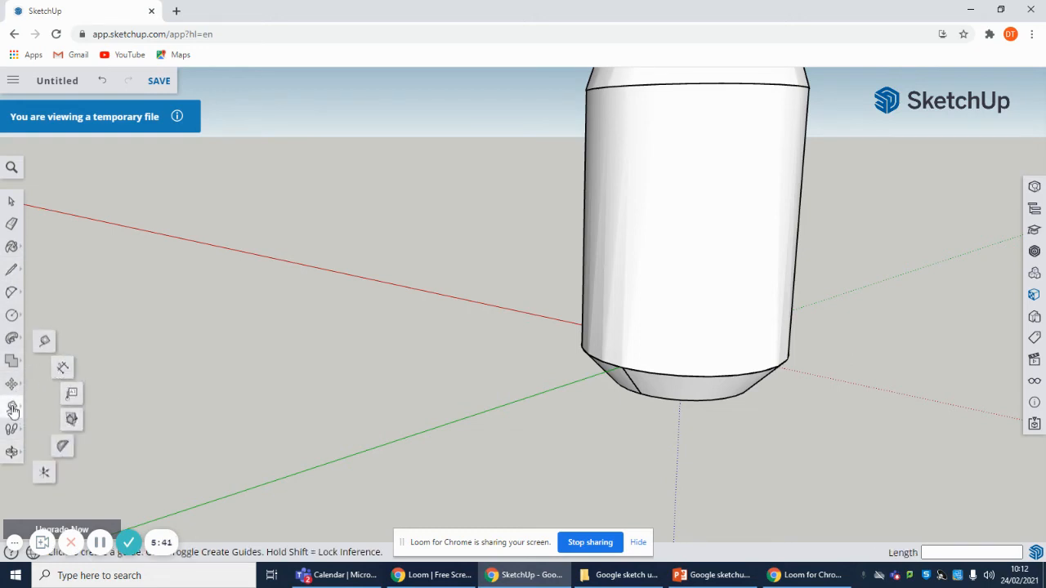
click(12, 452)
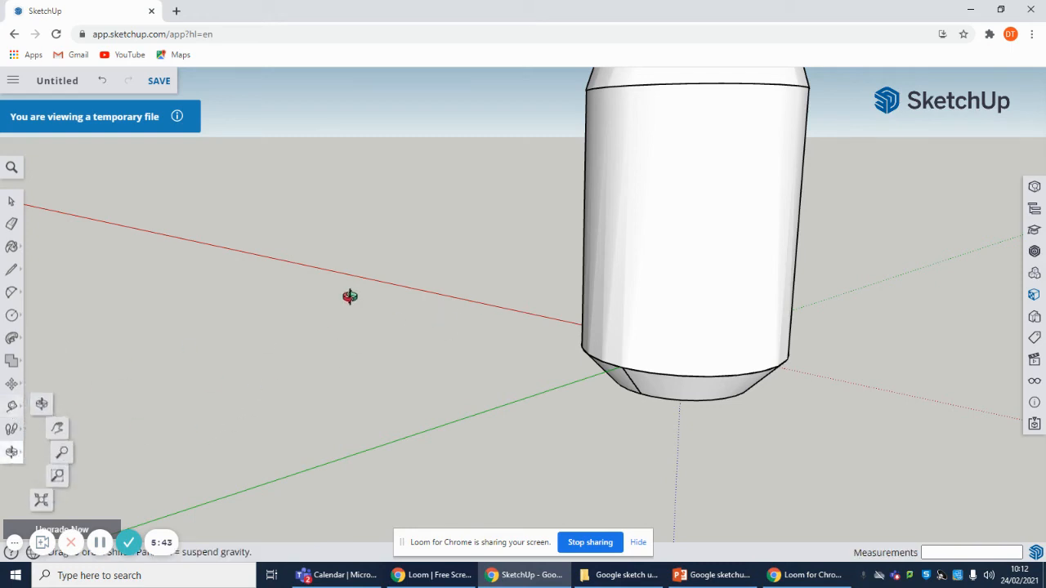
drag(351, 296, 495, 344)
right_click(496, 343)
click(541, 363)
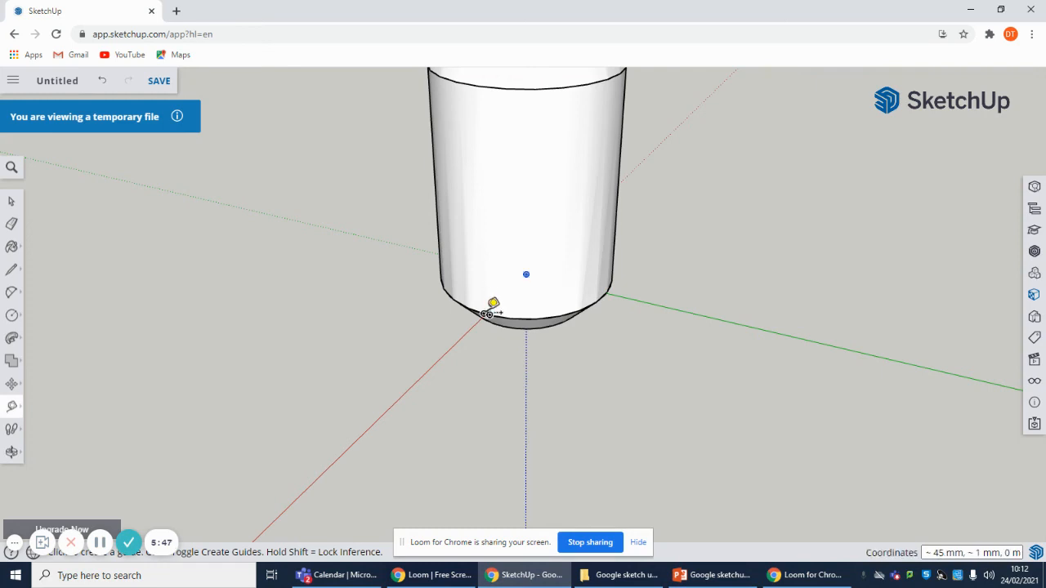
scroll(490, 309, up, 2)
scroll(490, 306, up, 3)
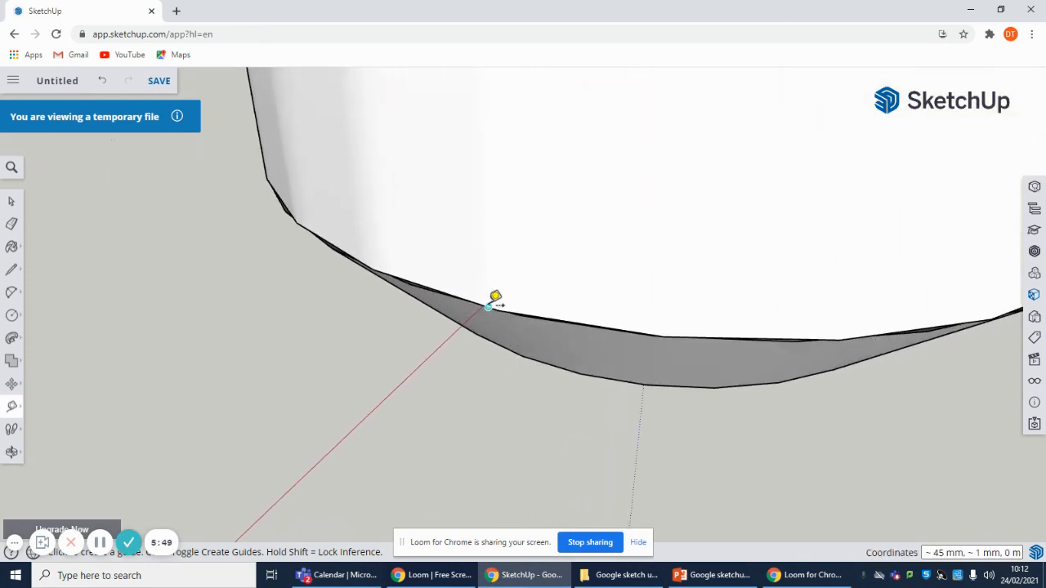
click(482, 305)
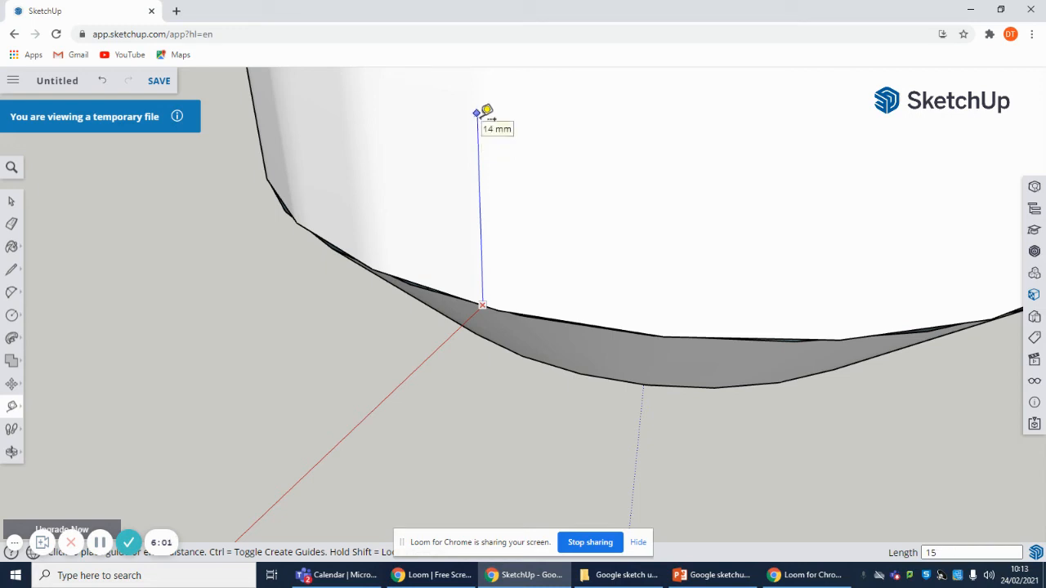
key(Return)
Step: Select the whole model, including the short guide, and make it a component named "head"
scroll(497, 406, down, 2)
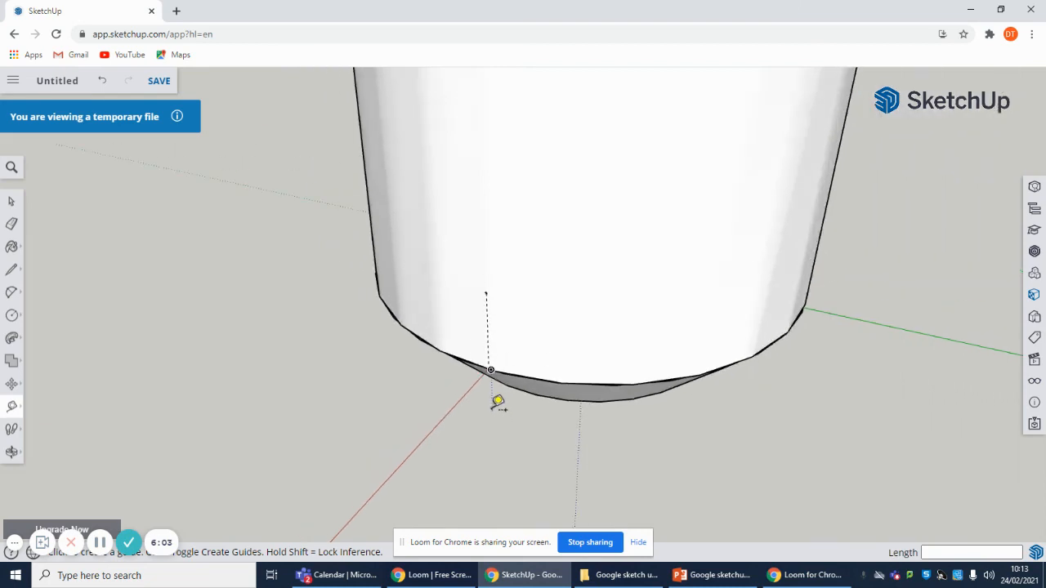
scroll(497, 402, down, 3)
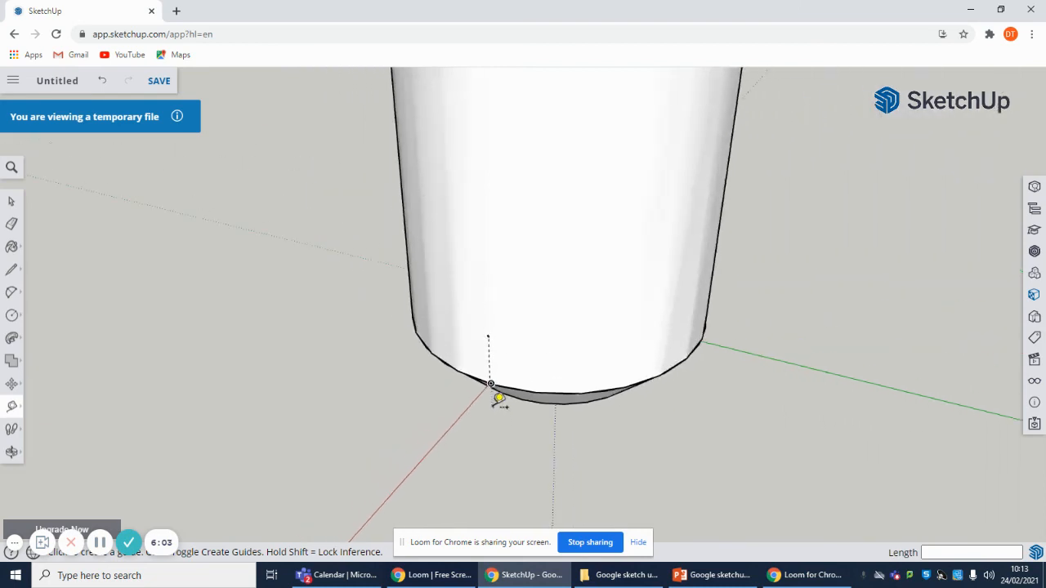
click(12, 455)
drag(602, 439, 646, 407)
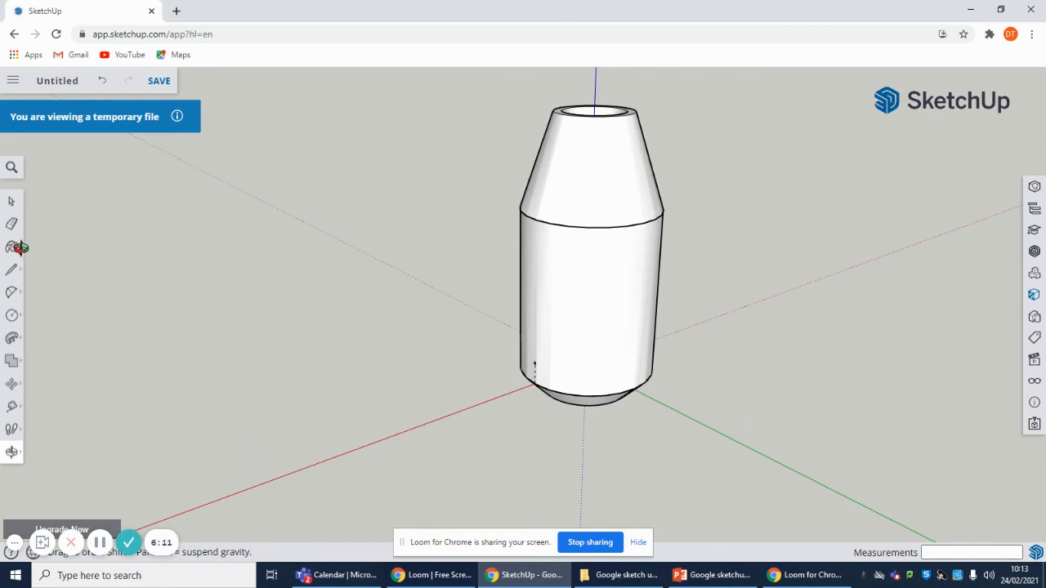
click(11, 201)
drag(445, 82, 782, 470)
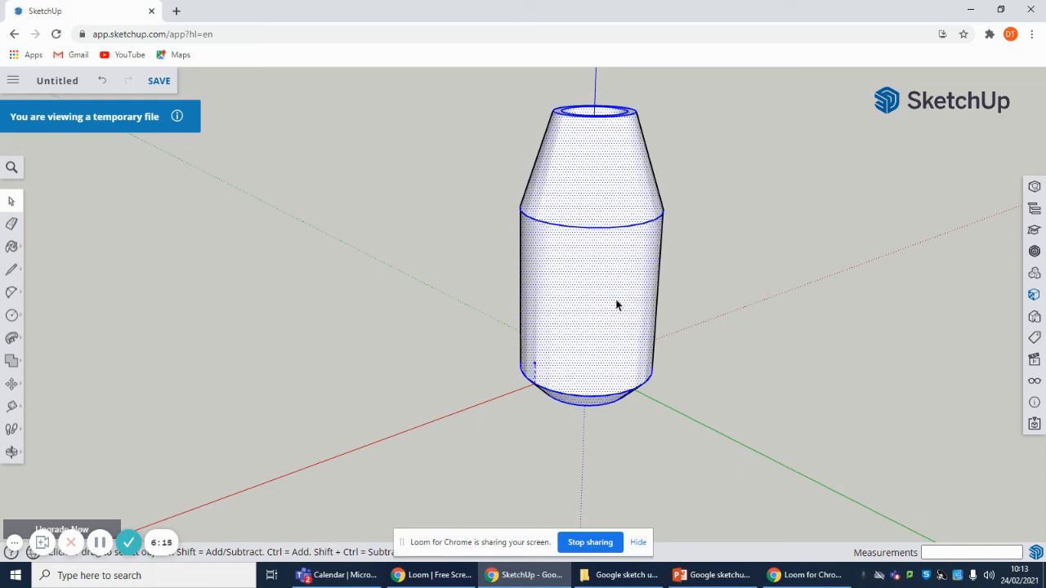
right_click(599, 272)
mouse_move(605, 274)
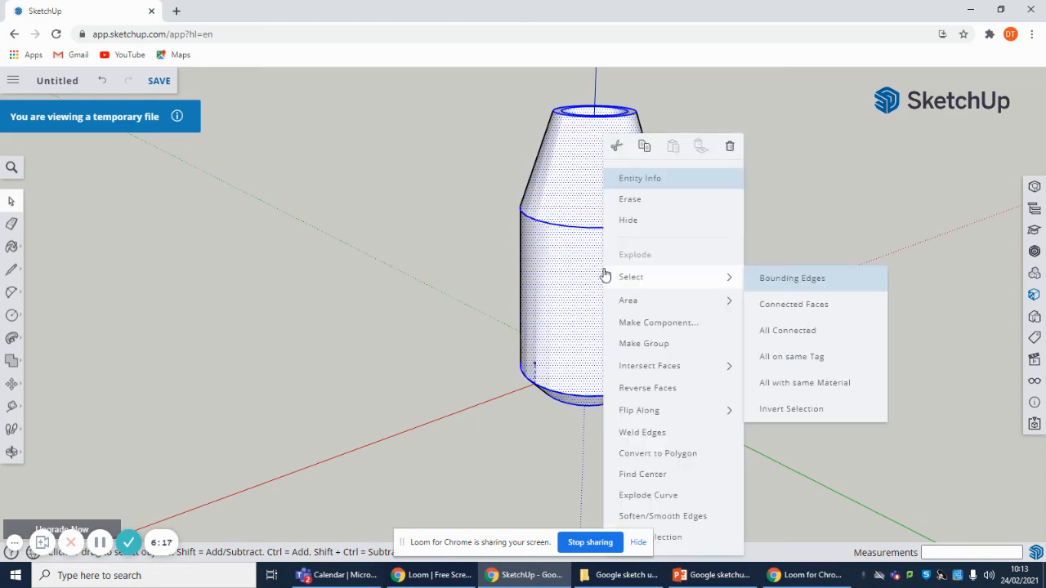
click(644, 330)
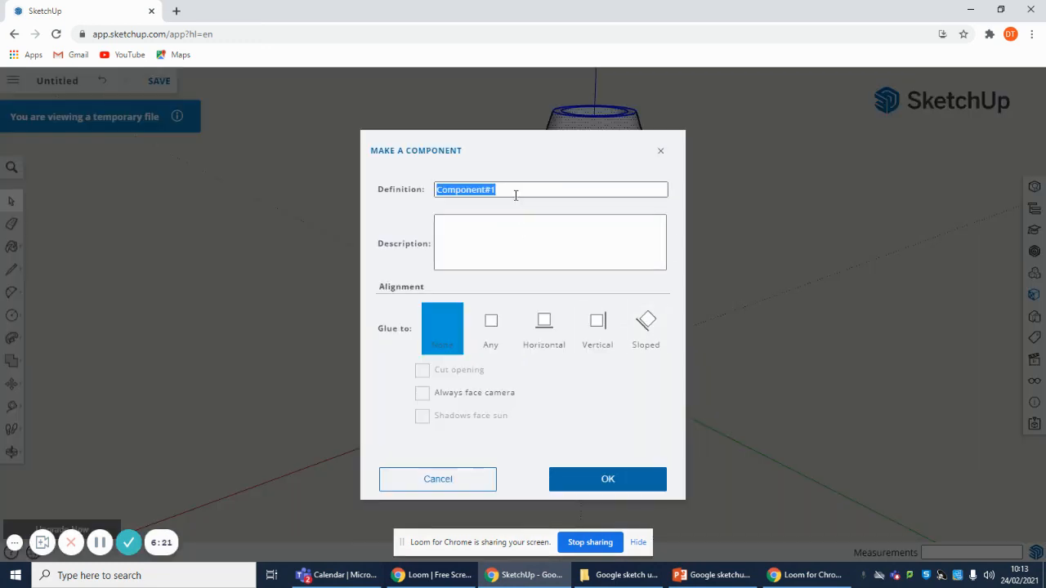
text(head)
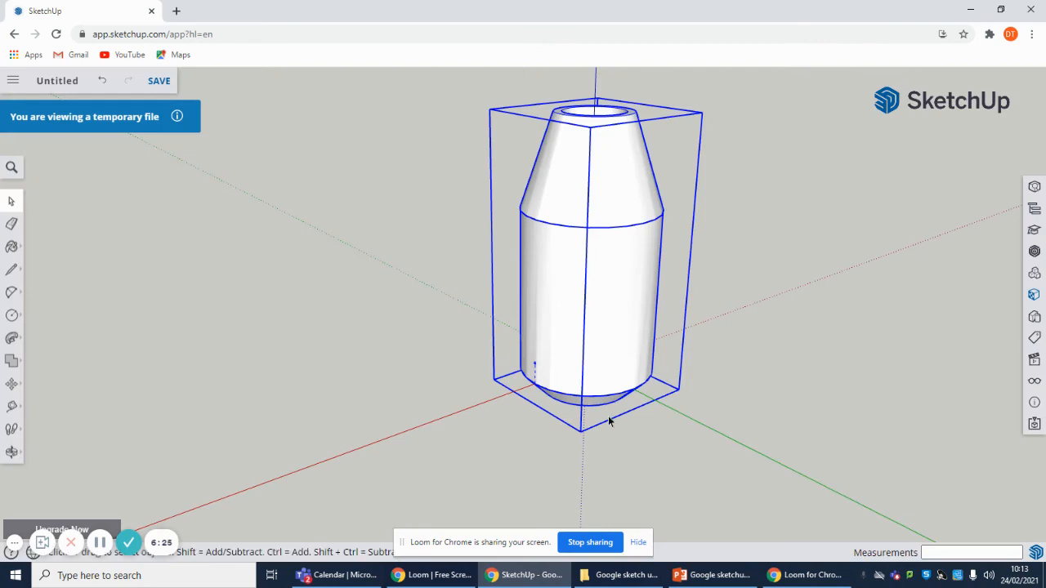
Step: Rotate the head component 90 degrees about the green axis so it lies horizontally with the nozzle along the red axis
click(12, 383)
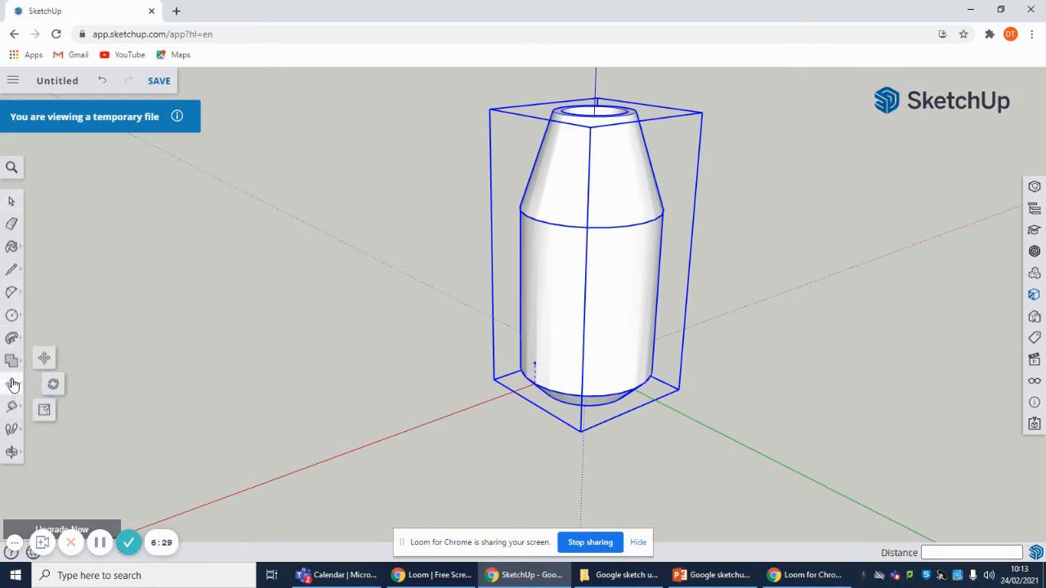
click(56, 383)
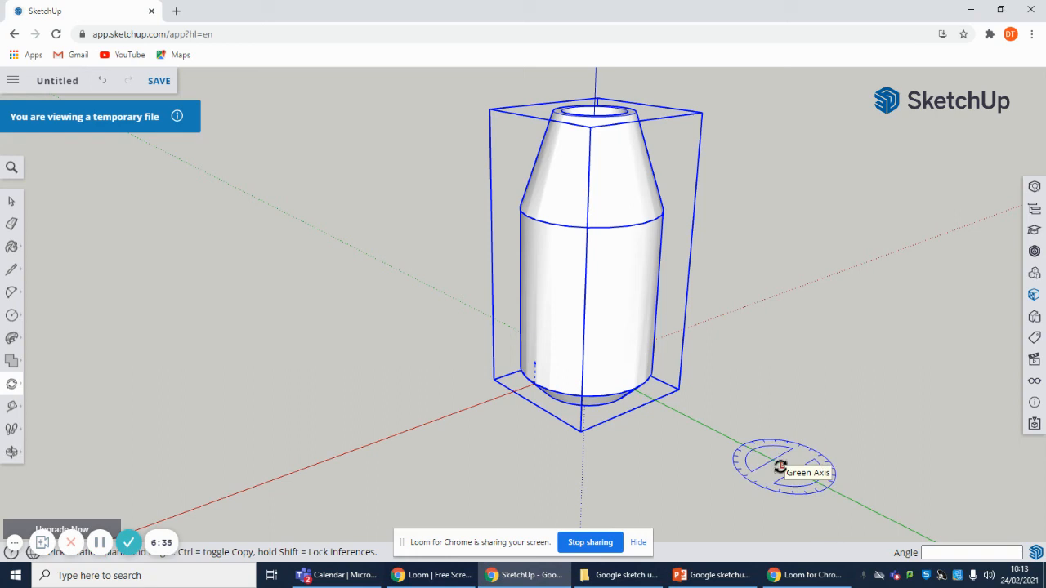
drag(782, 466, 794, 454)
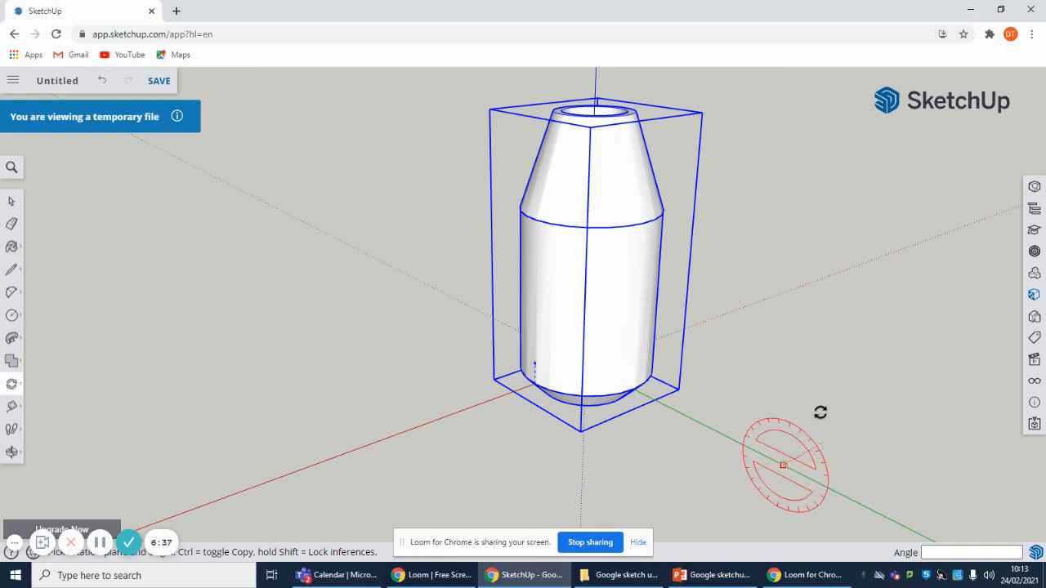
drag(820, 413, 683, 416)
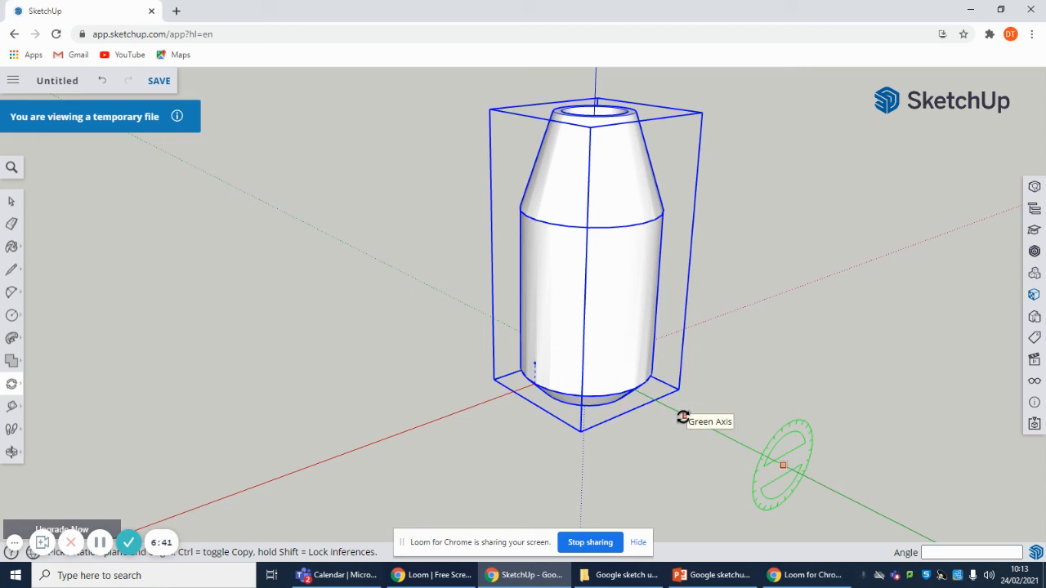
click(823, 486)
drag(812, 471, 723, 437)
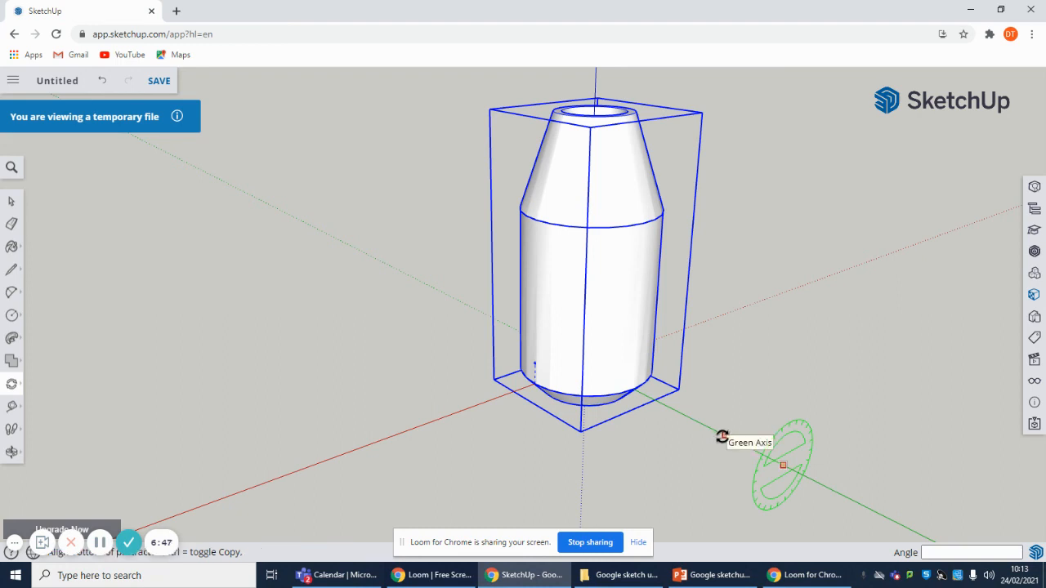
click(723, 437)
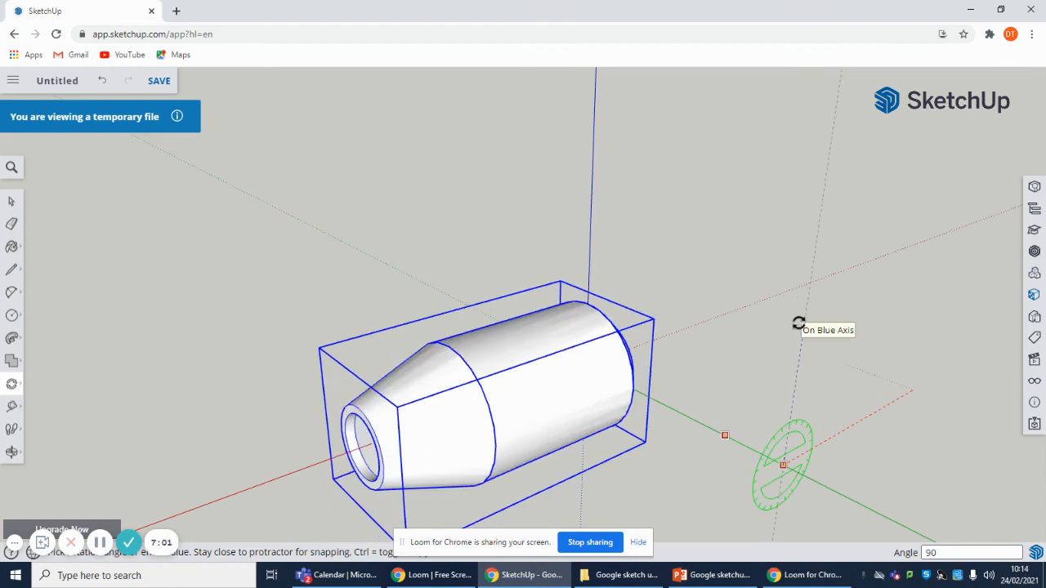
click(798, 323)
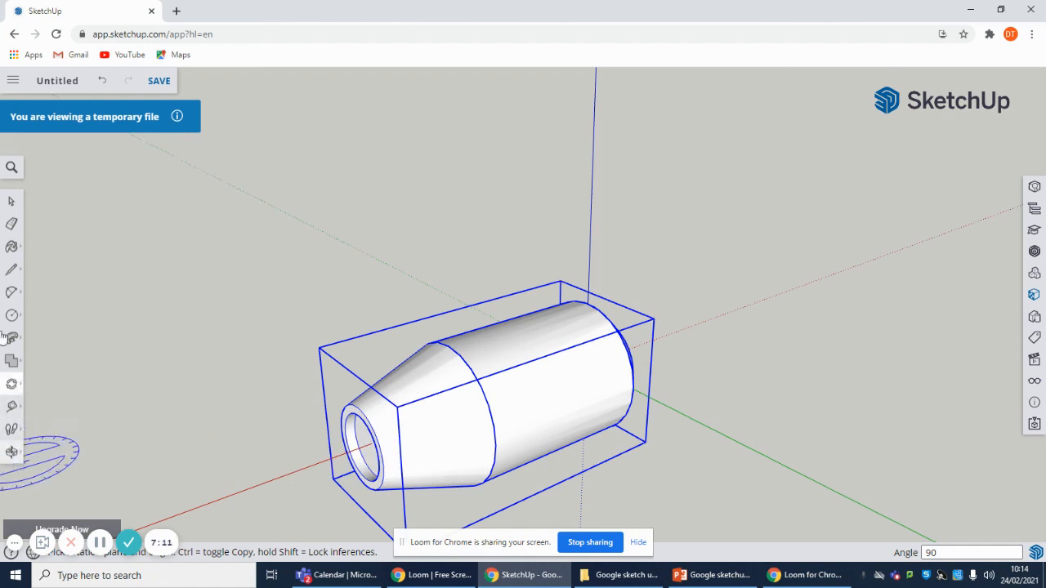
Step: Raise the head component along the blue axis in two moves, by about 173 mm and about 72 mm
click(11, 452)
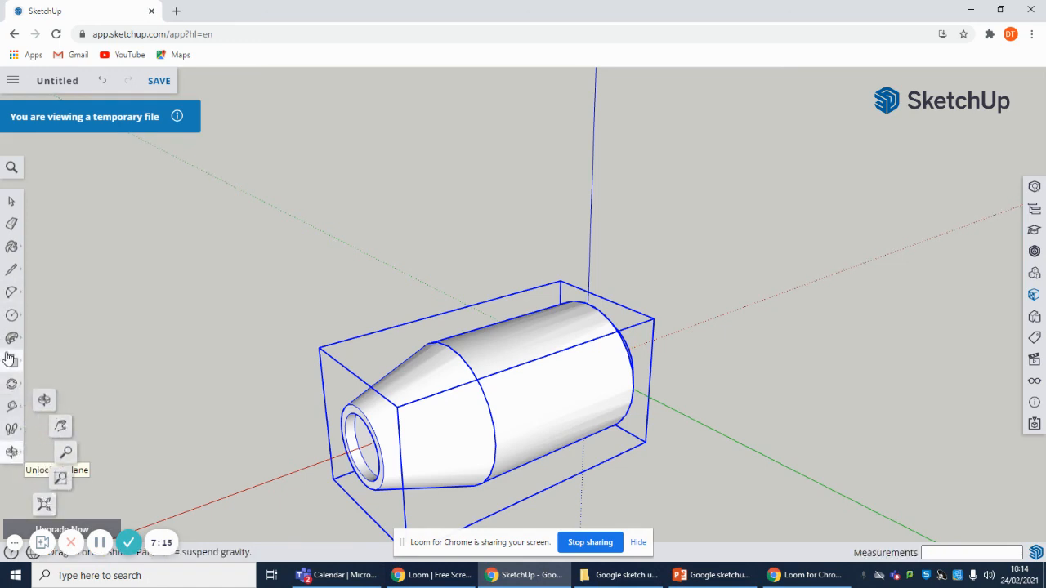
click(12, 383)
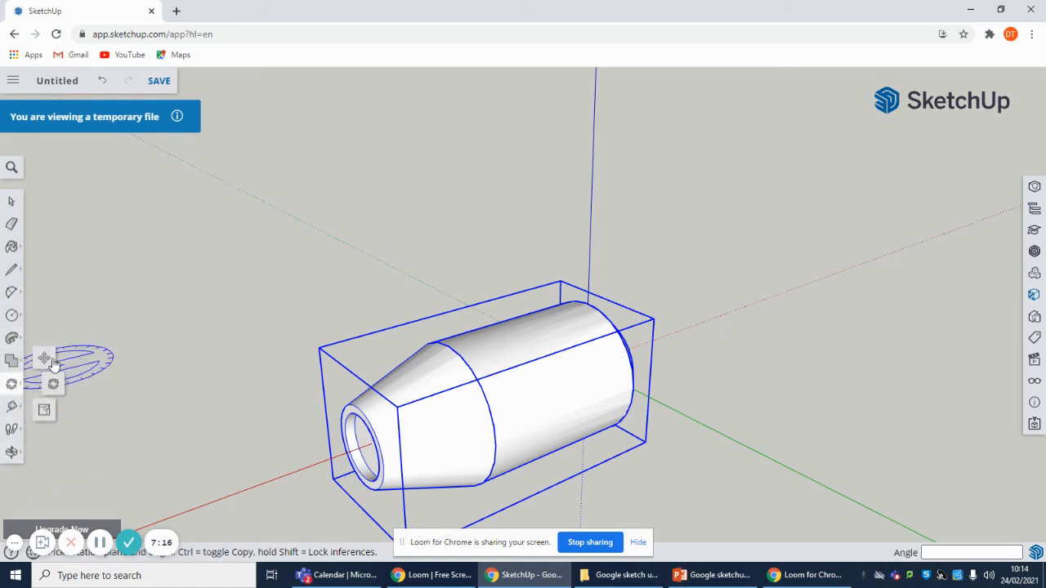
click(35, 364)
click(558, 408)
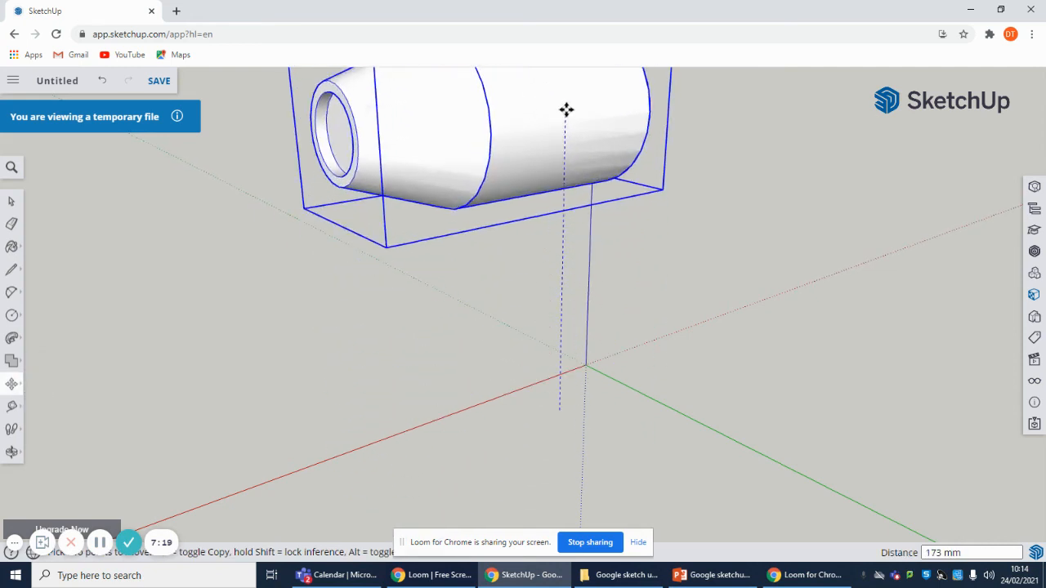
click(566, 109)
scroll(623, 319, up, 2)
scroll(623, 319, down, 5)
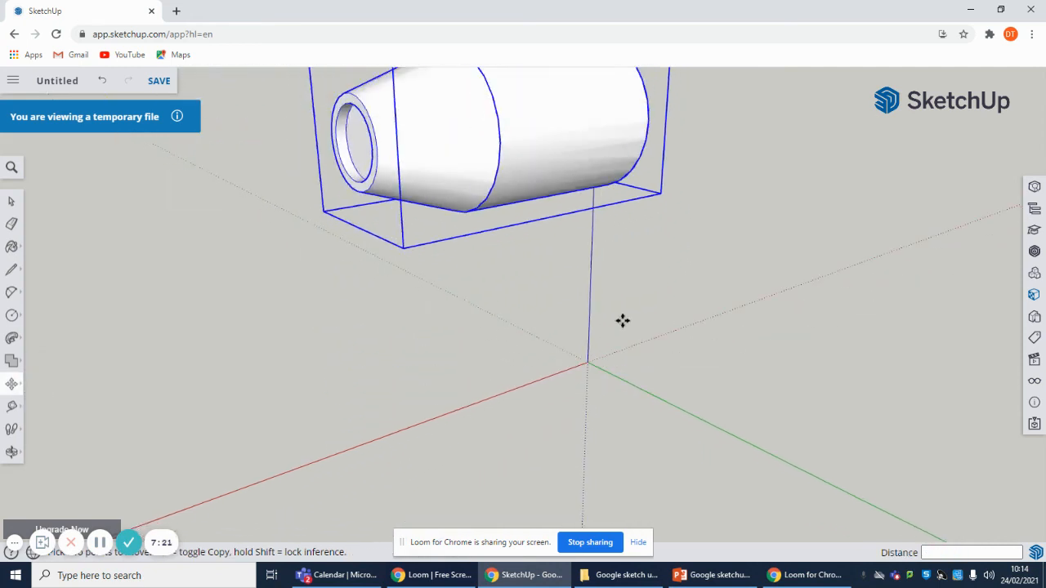
click(591, 226)
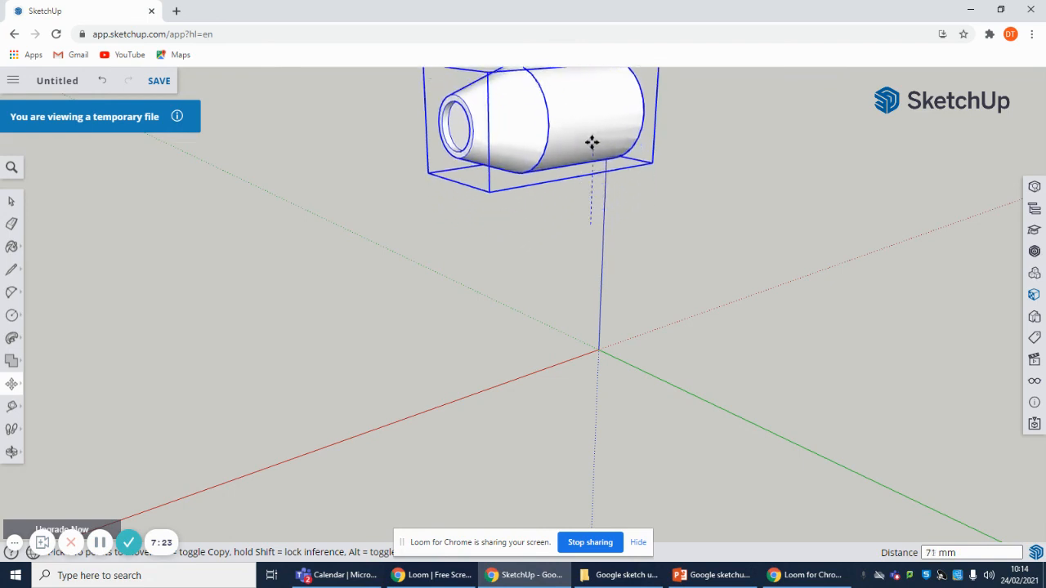
click(591, 146)
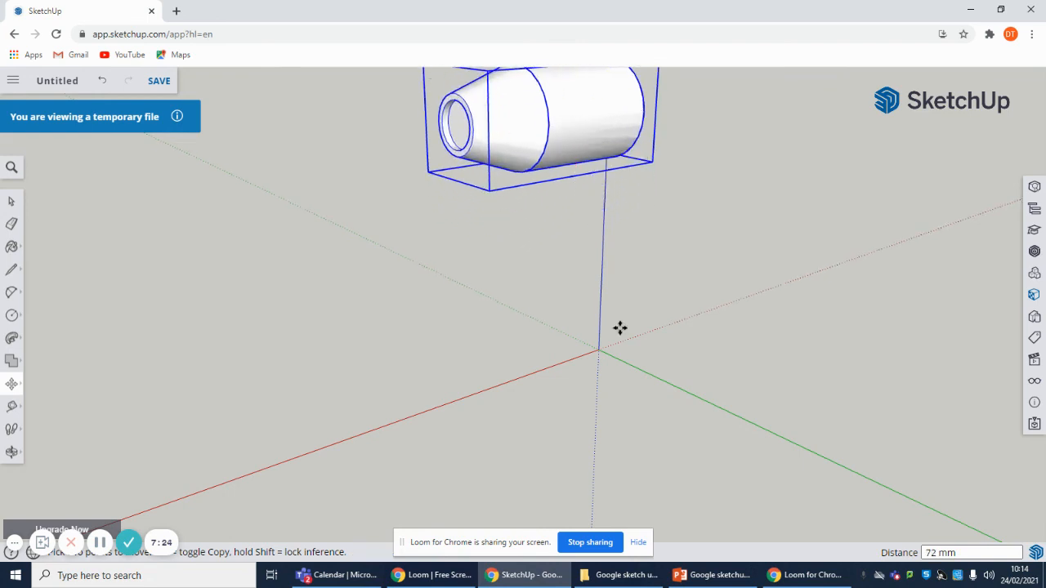
click(100, 543)
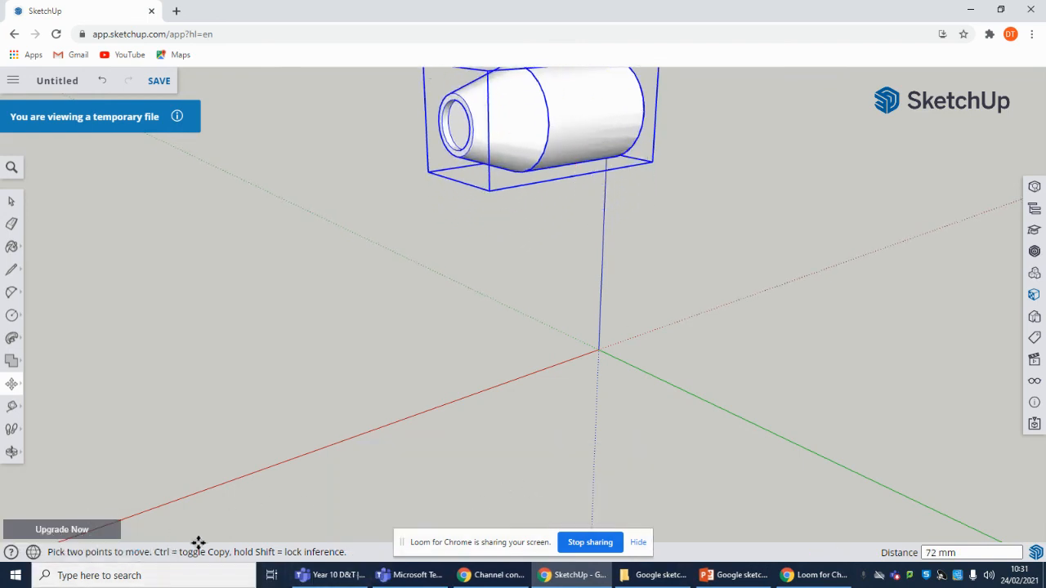